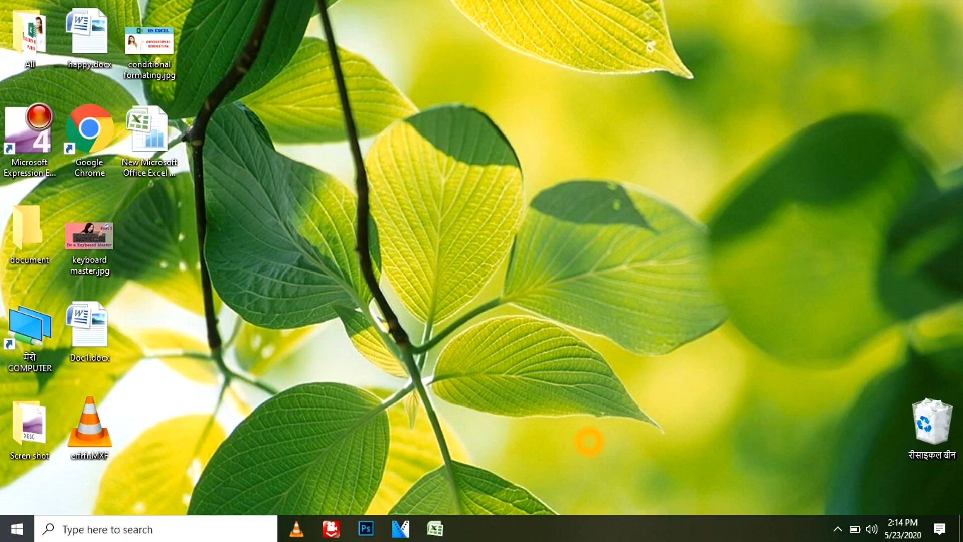
- Switch to the open Excel workbook with the Mid-term Examination marks table and end the pending copy
{"action": "left_click", "coordinate": [435, 528]}
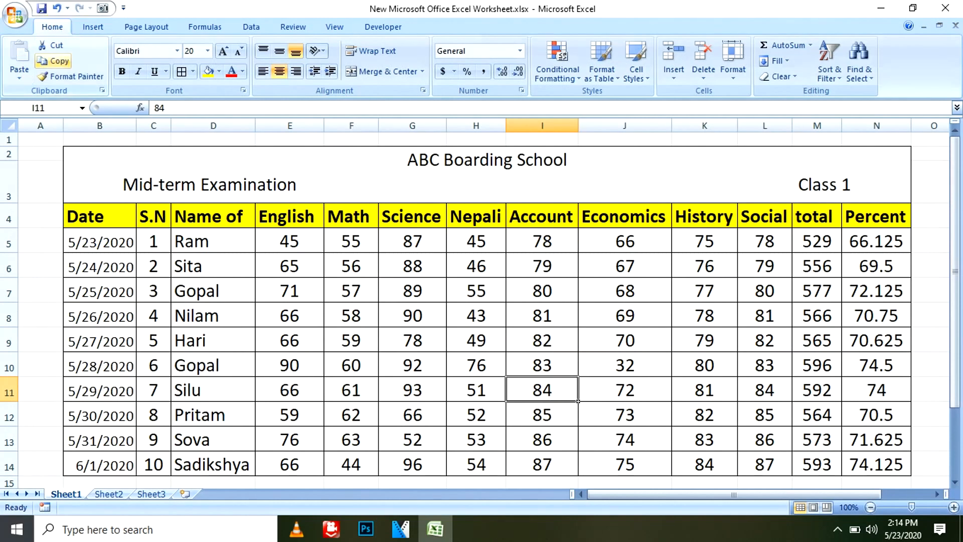
{"action": "left_click", "coordinate": [65, 77]}
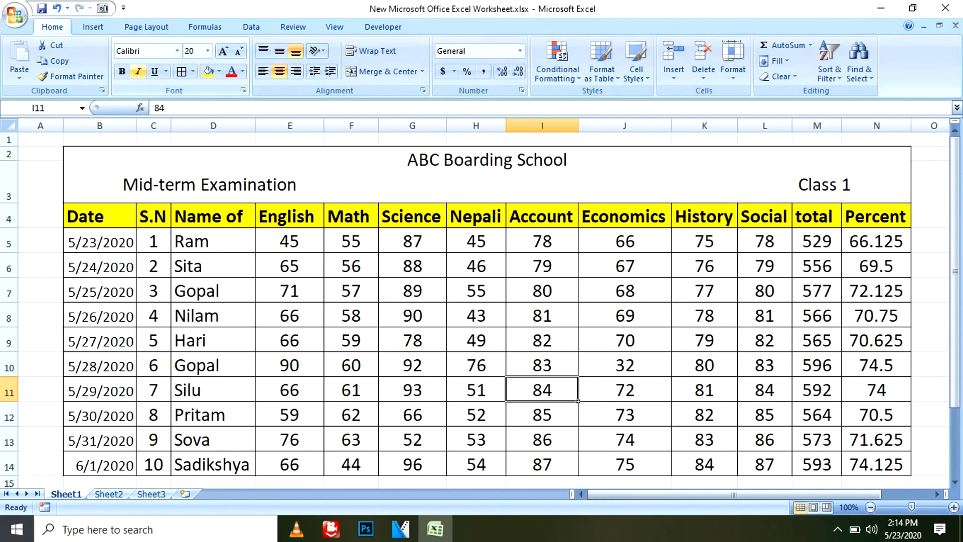
{"action": "left_click", "coordinate": [192, 71]}
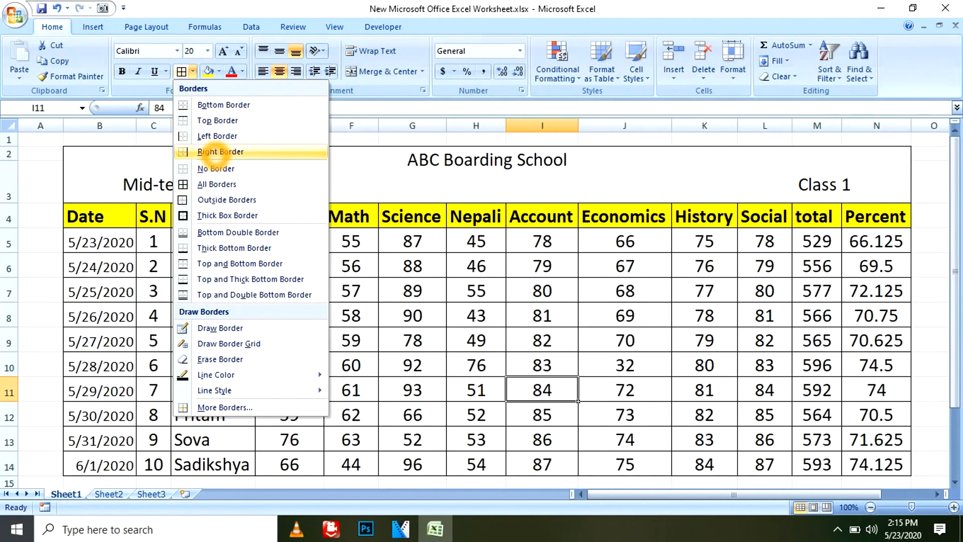
{"action": "left_click", "coordinate": [192, 72]}
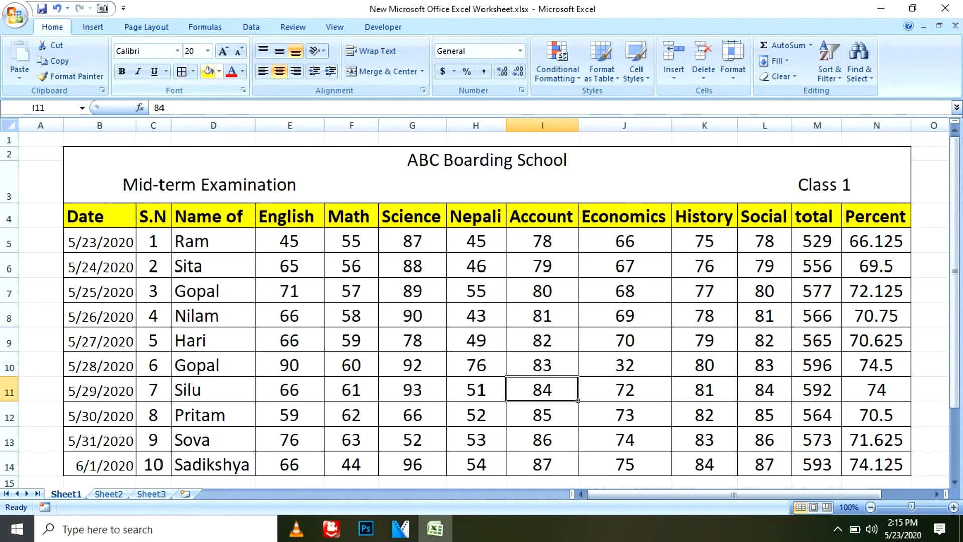
{"action": "left_click", "coordinate": [242, 72]}
{"action": "left_click", "coordinate": [243, 72]}
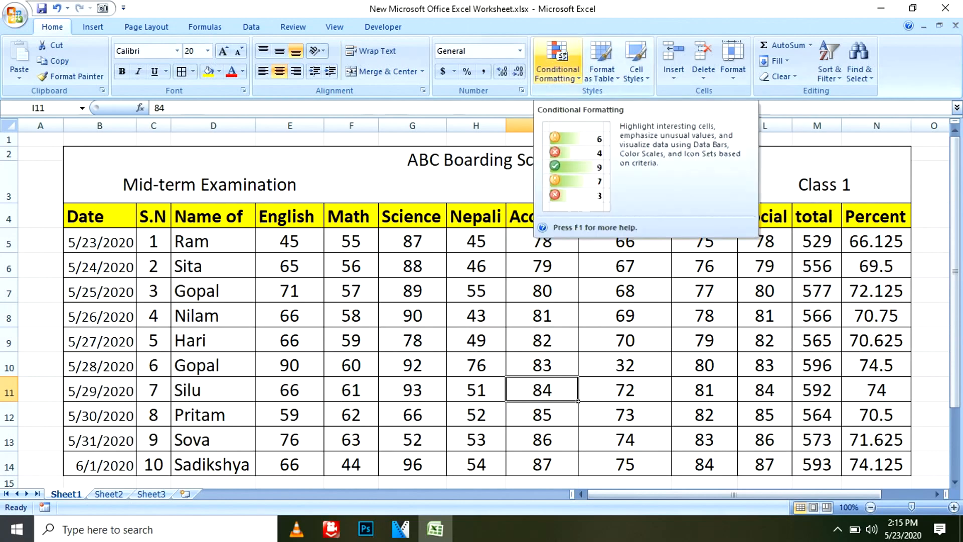
- Look through the Conditional Formatting options, including highlight, top/bottom, color scale and icon set rules, without applying any
{"action": "left_click", "coordinate": [579, 80]}
{"action": "mouse_move", "coordinate": [602, 100]}
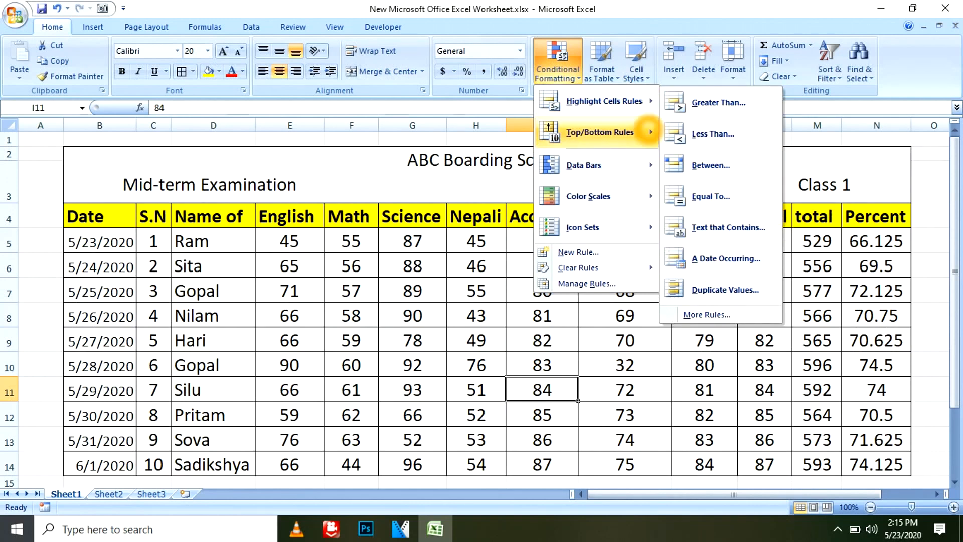
{"action": "mouse_move", "coordinate": [649, 132]}
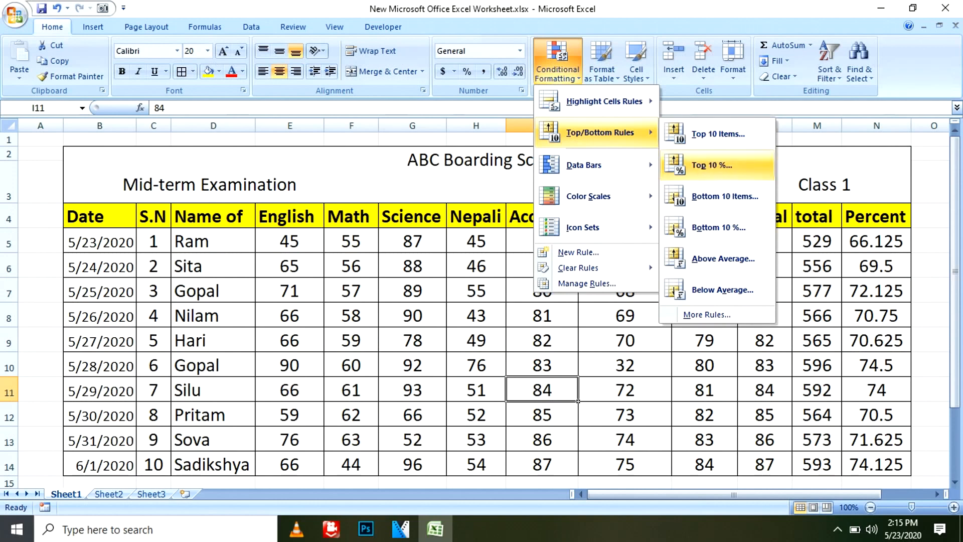
{"action": "mouse_move", "coordinate": [601, 196]}
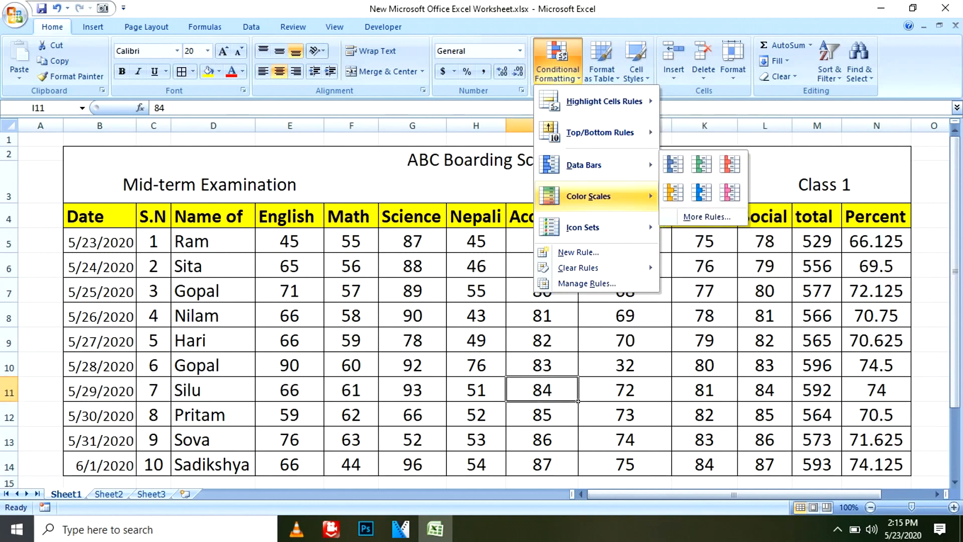
{"action": "mouse_move", "coordinate": [601, 227]}
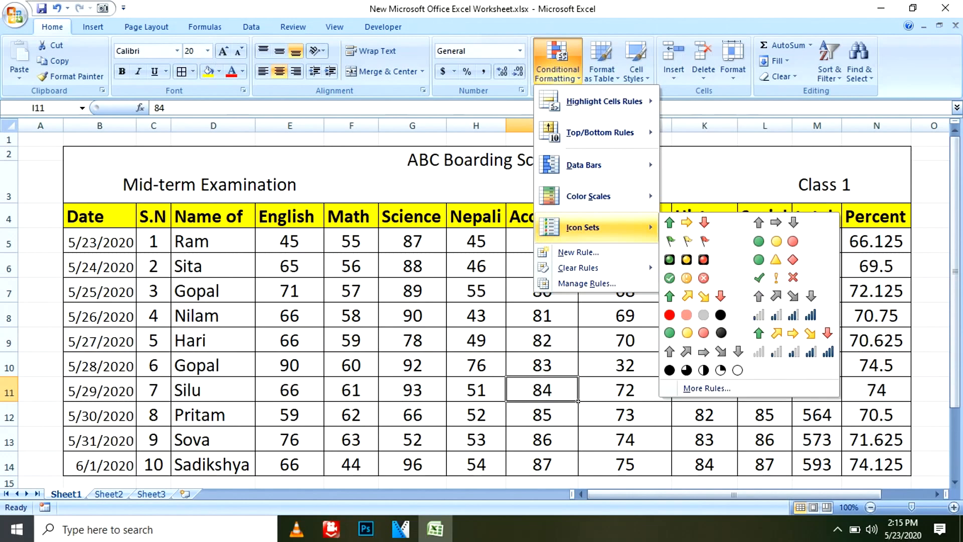
{"action": "mouse_move", "coordinate": [601, 270]}
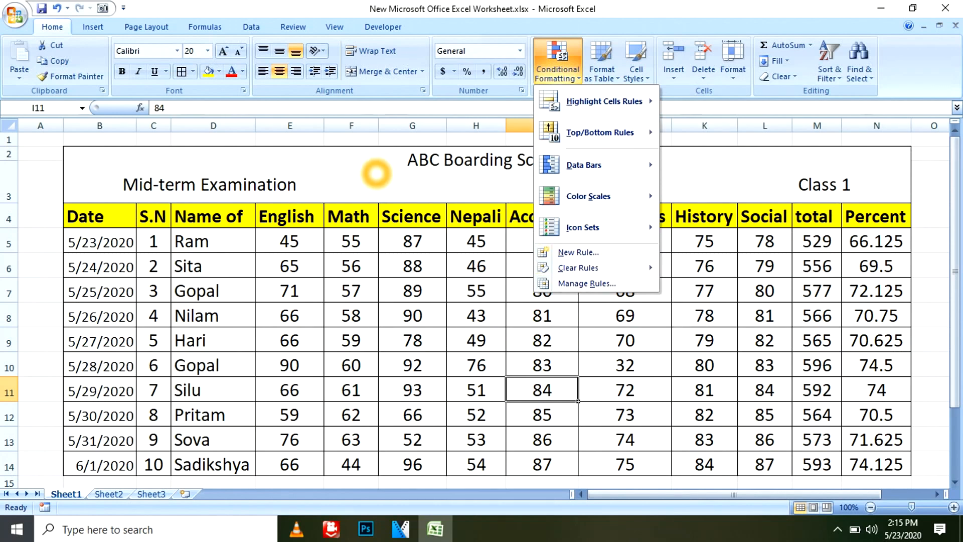
{"action": "left_click", "coordinate": [333, 176]}
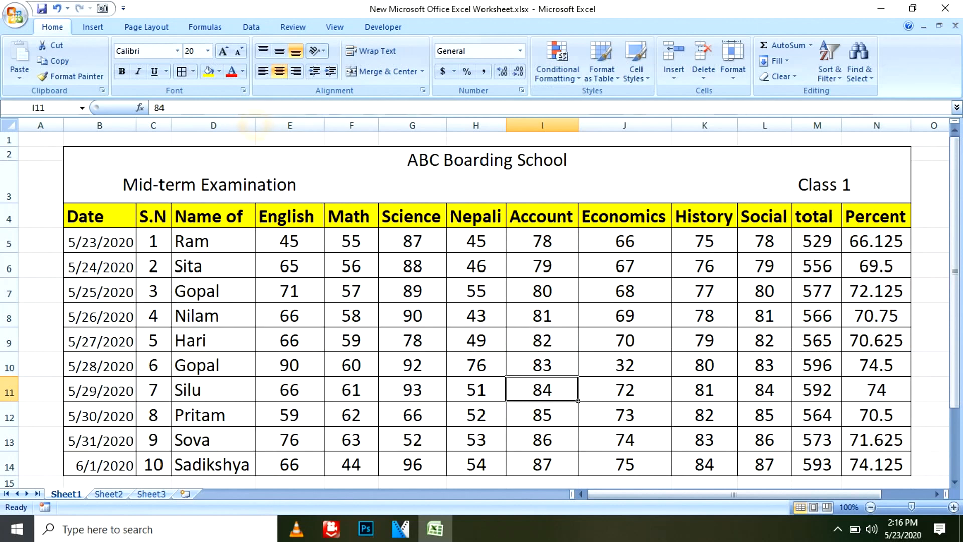
- Shorten the "Name of" column header in cell D4 to "Name"
{"action": "double_click", "coordinate": [248, 220]}
{"action": "key", "text": "BackSpace"}
{"action": "key", "text": "BackSpace"}
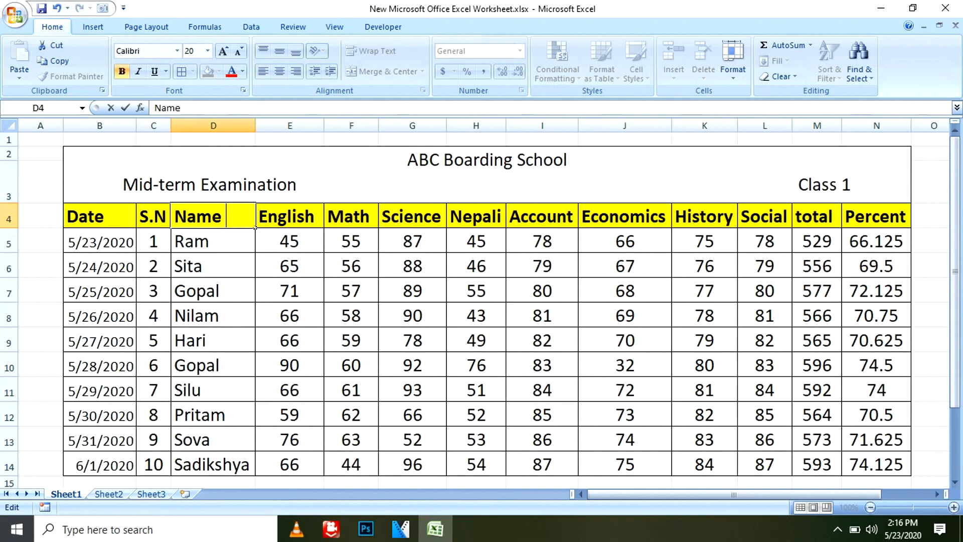
{"action": "left_click", "coordinate": [290, 241]}
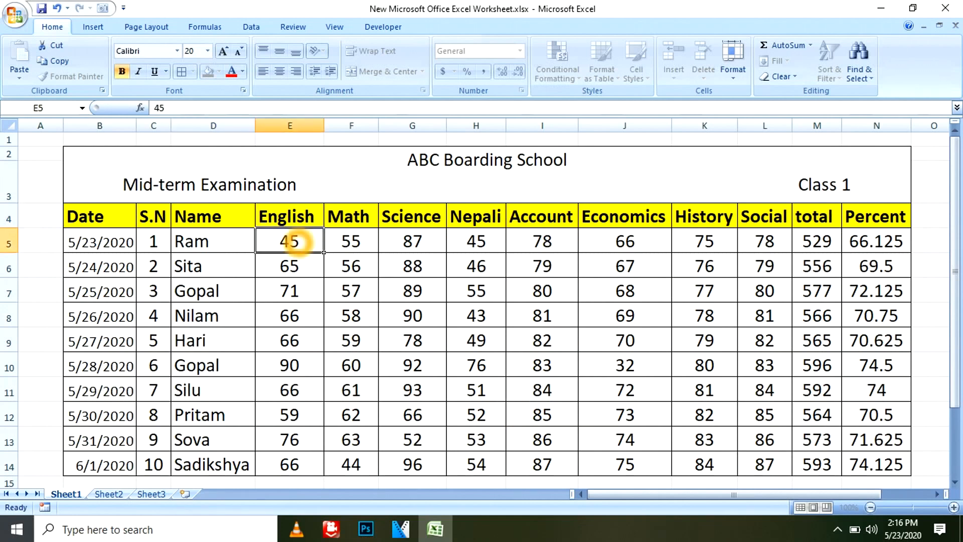
- Preview a Greater Than 60 highlight rule with Light Red Fill with Dark Red Text on English marks E5:E14, and dismiss it
{"action": "left_click_drag", "start_coordinate": [290, 241], "coordinate": [303, 464]}
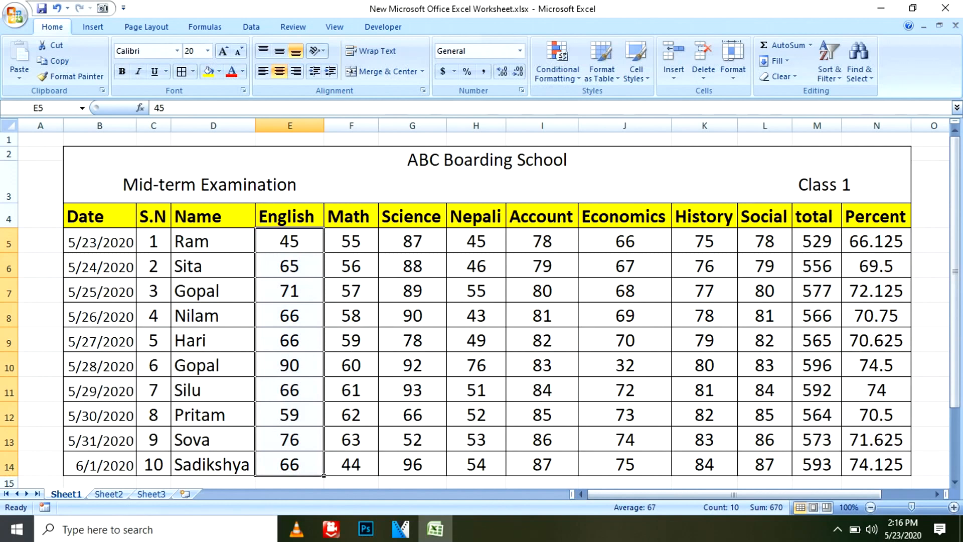
{"action": "left_click", "coordinate": [556, 71]}
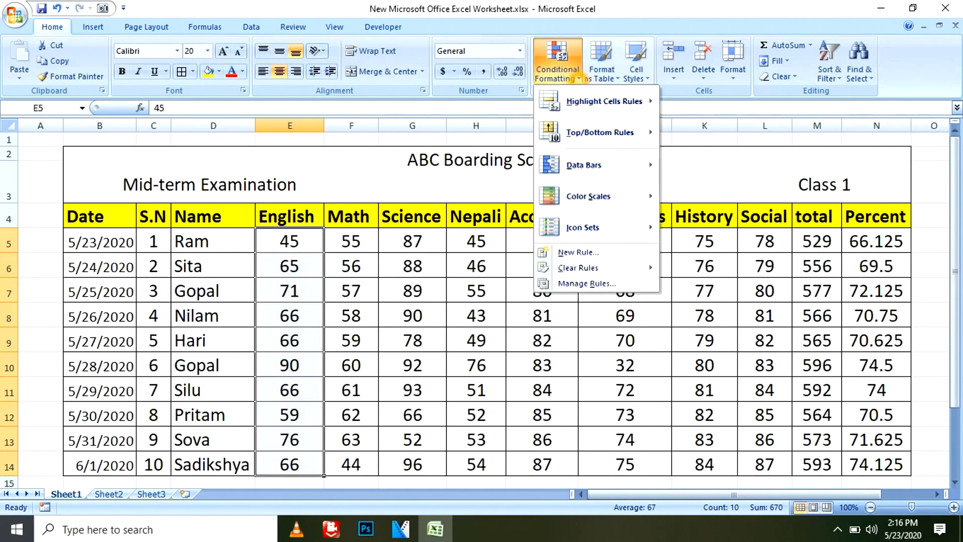
{"action": "mouse_move", "coordinate": [605, 101]}
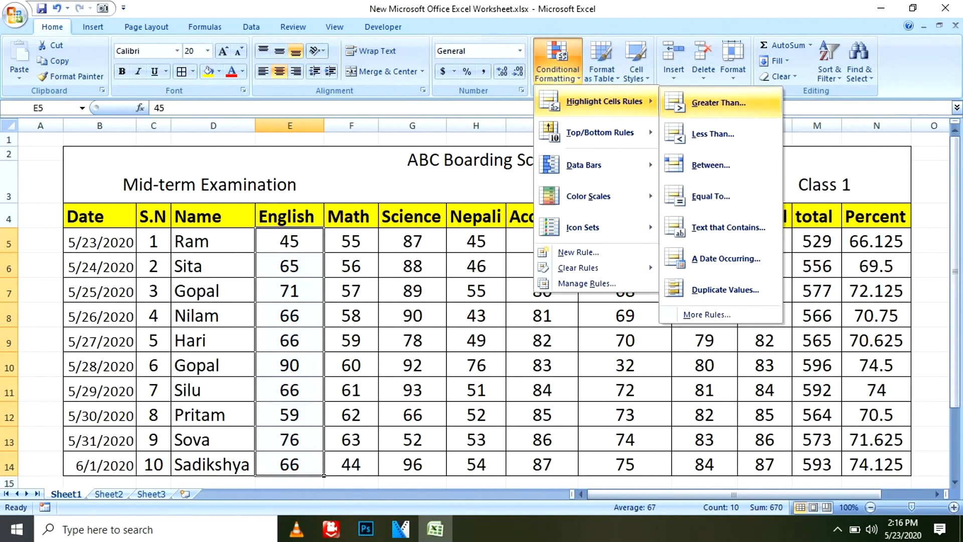
{"action": "left_click", "coordinate": [705, 103]}
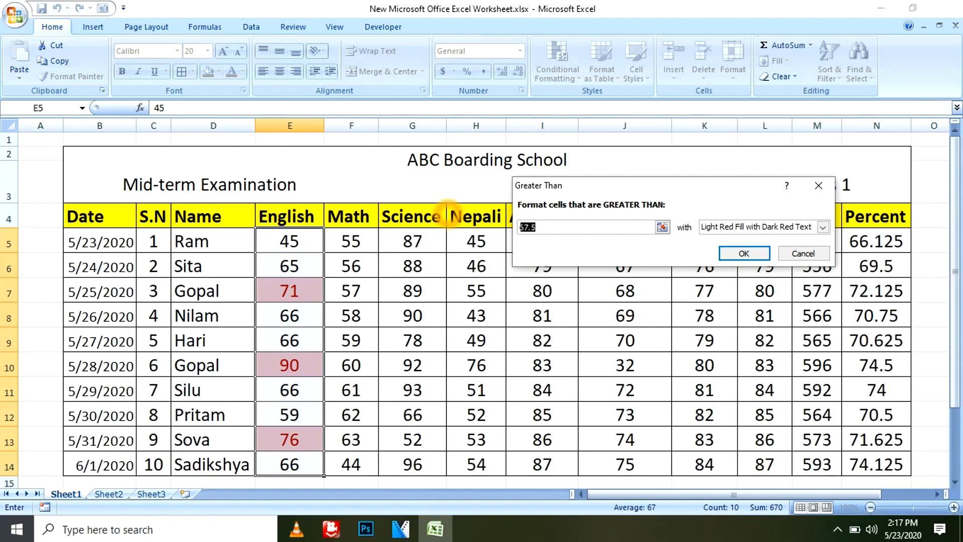
{"action": "type", "text": "60"}
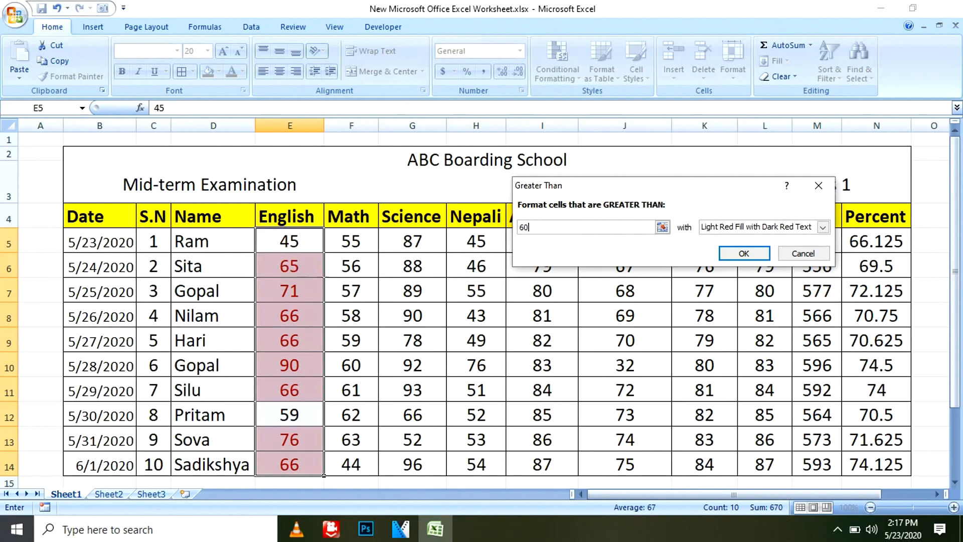
{"action": "left_click", "coordinate": [823, 227]}
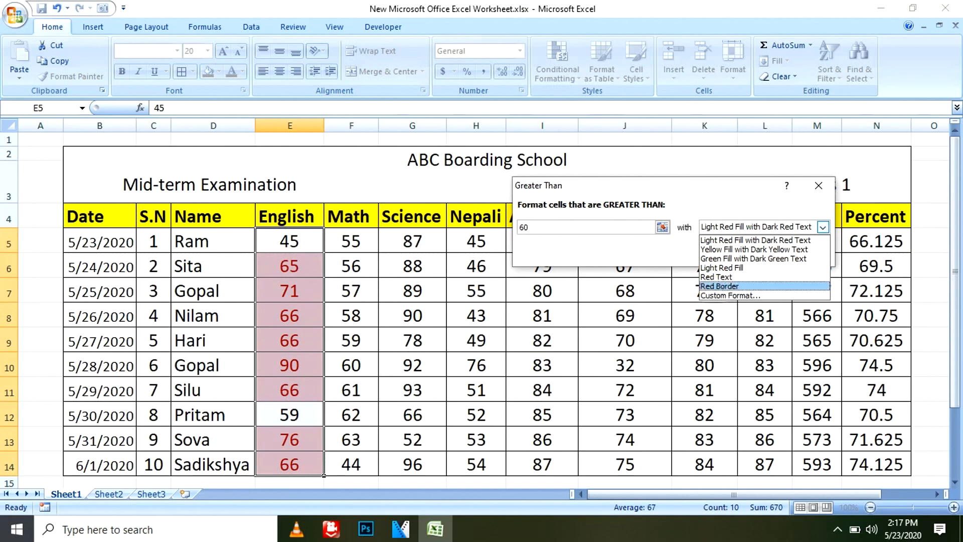
{"action": "left_click", "coordinate": [718, 240]}
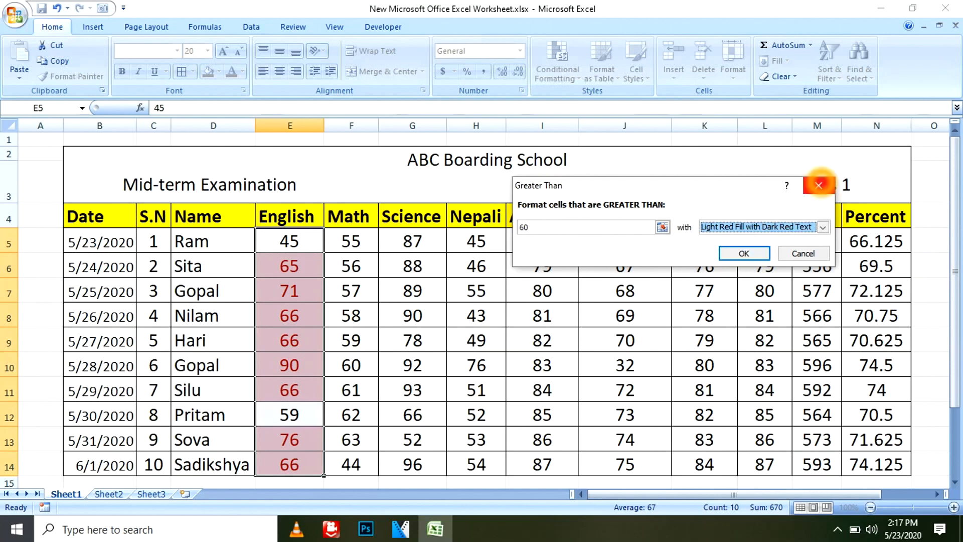
{"action": "left_click", "coordinate": [818, 185]}
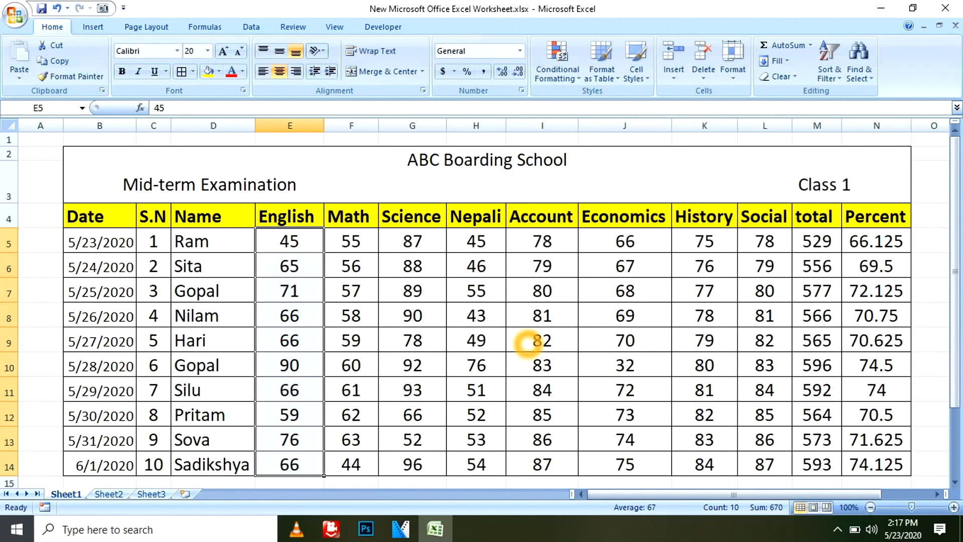
- Preview a Less Than 60 highlight rule on the selected English marks, and dismiss it without applying
{"action": "left_click", "coordinate": [557, 59]}
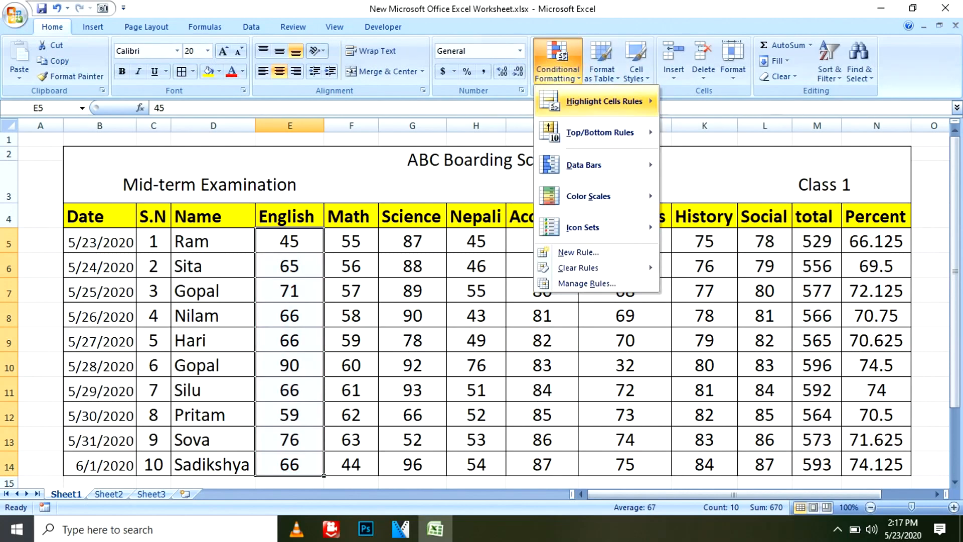
{"action": "mouse_move", "coordinate": [627, 101]}
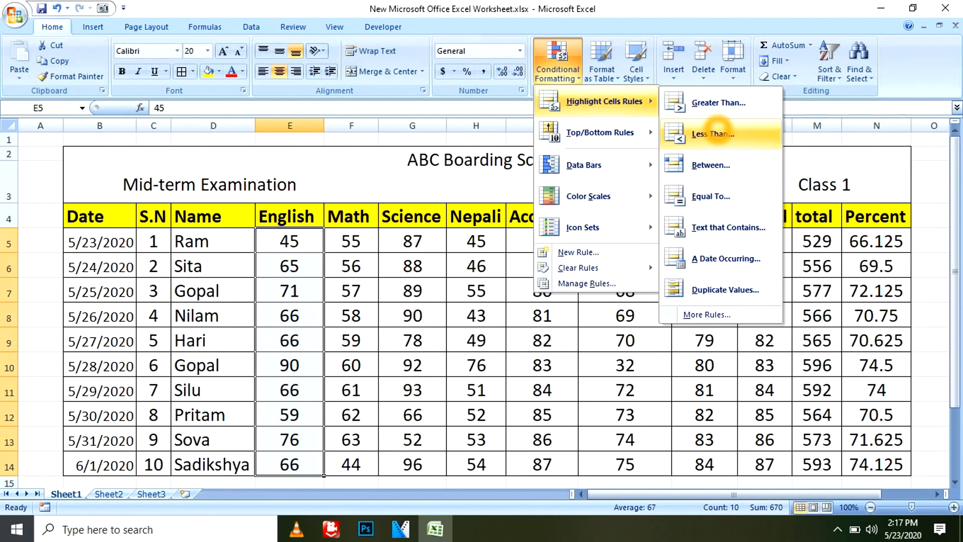
{"action": "left_click", "coordinate": [717, 133]}
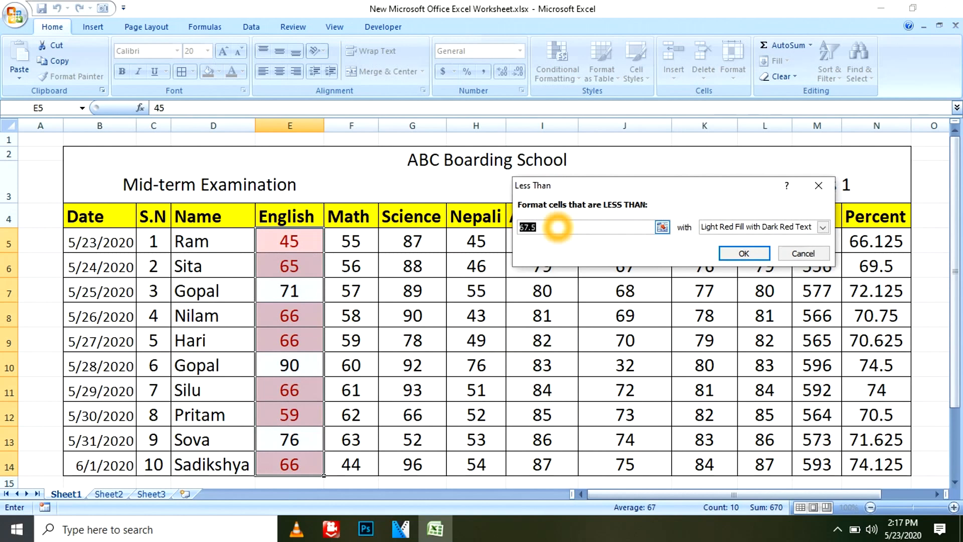
{"action": "type", "text": "45"}
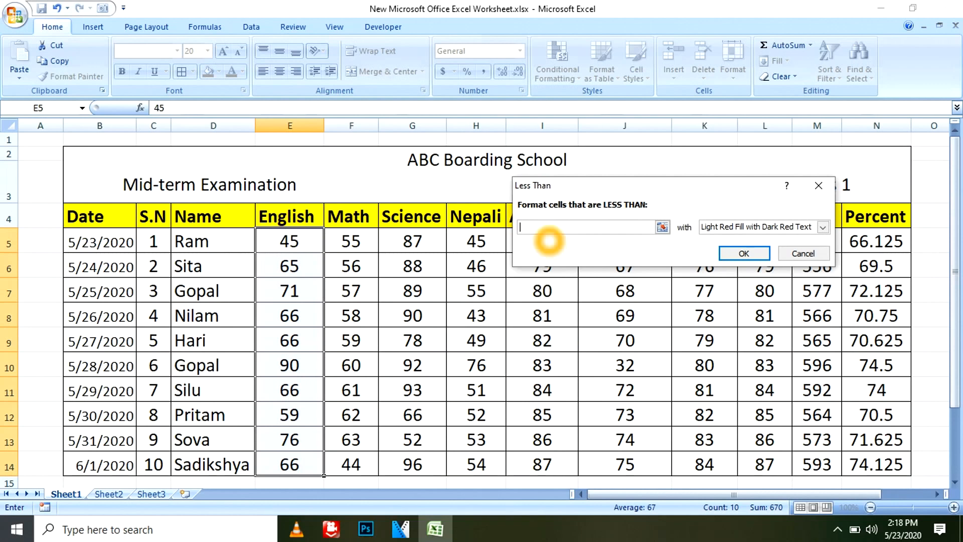
{"action": "type", "text": "0"}
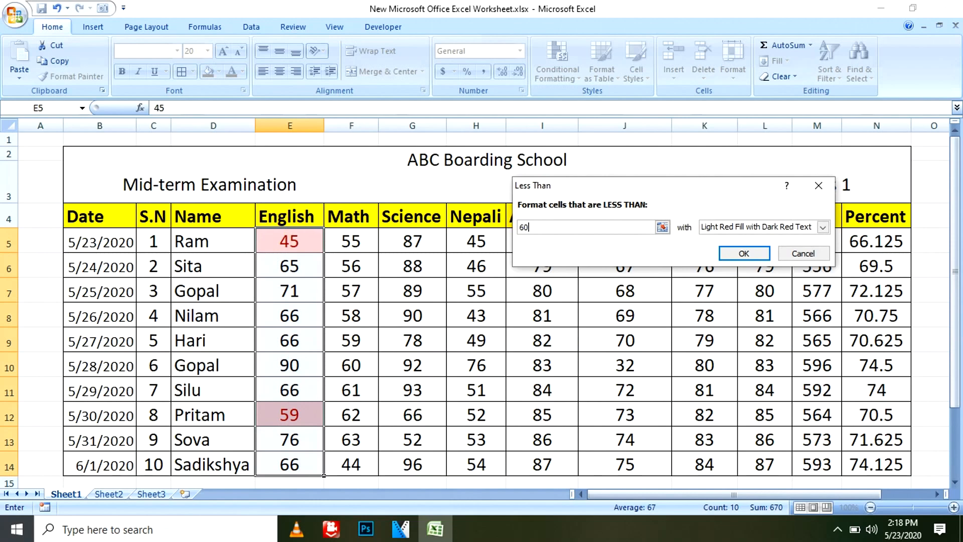
{"action": "left_click", "coordinate": [819, 185]}
- Start a Between highlight rule for the selected English marks with limits 45 and 60
{"action": "left_click", "coordinate": [557, 61]}
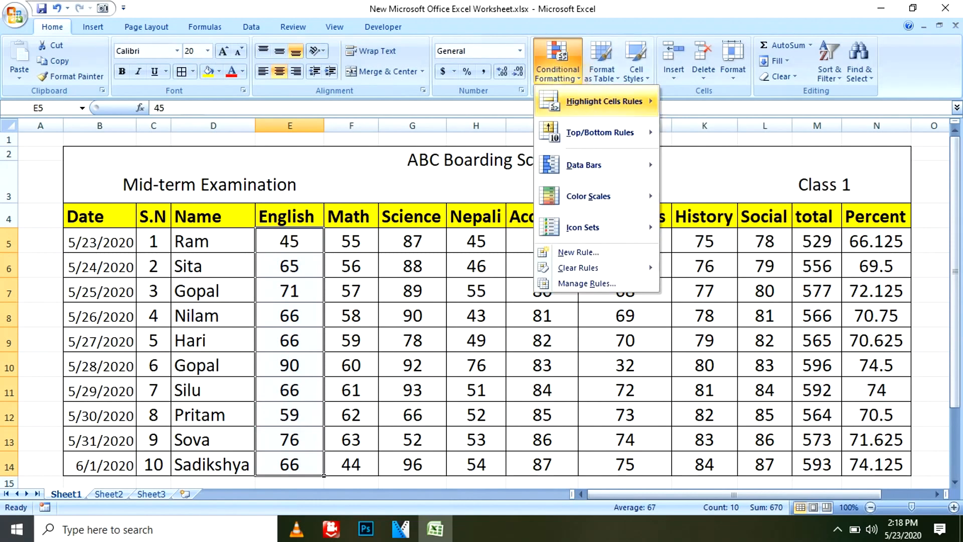
{"action": "mouse_move", "coordinate": [627, 101]}
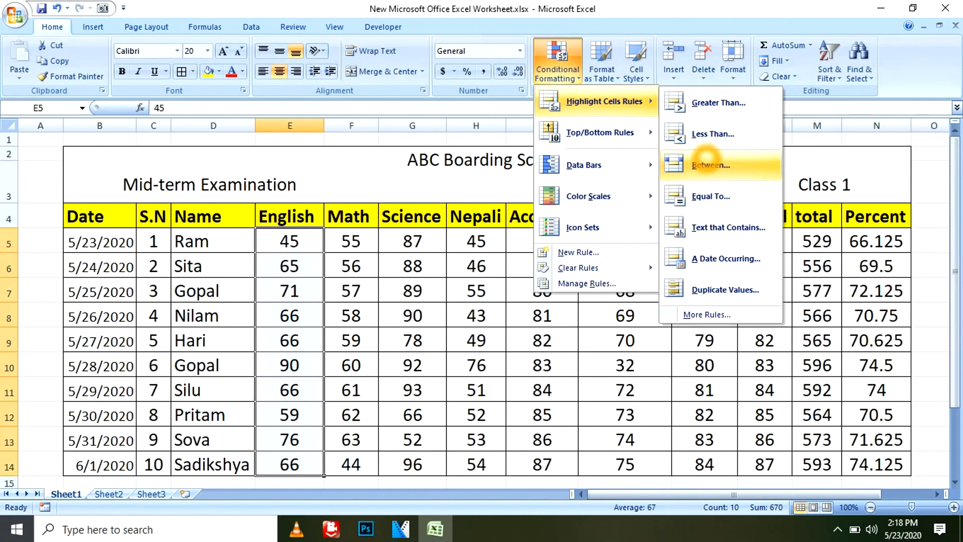
{"action": "left_click", "coordinate": [707, 159]}
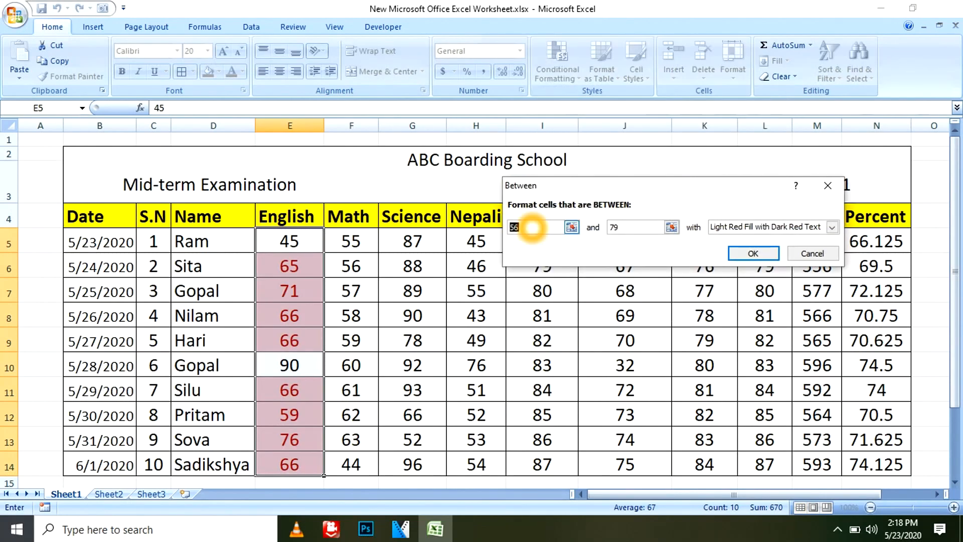
{"action": "type", "text": "45"}
{"action": "double_click", "coordinate": [638, 226]}
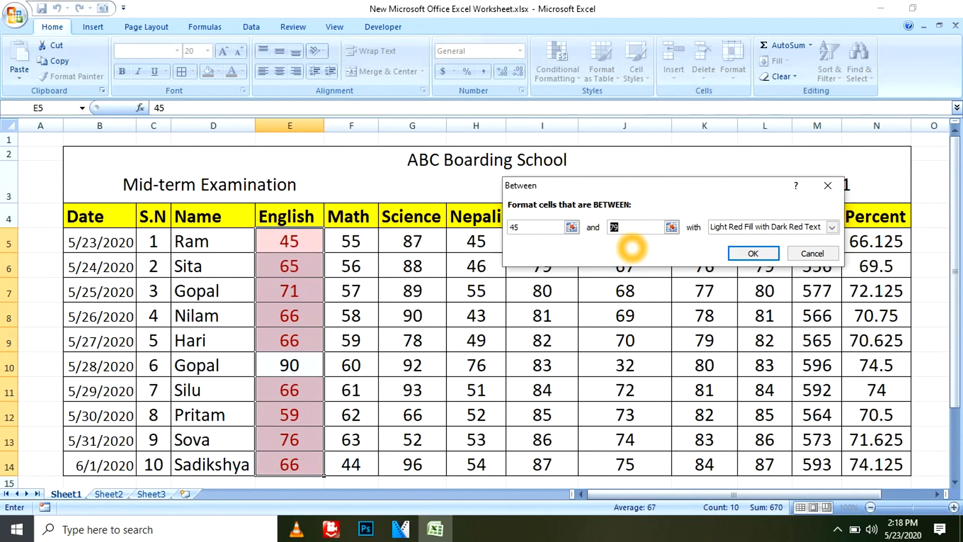
{"action": "type", "text": "60"}
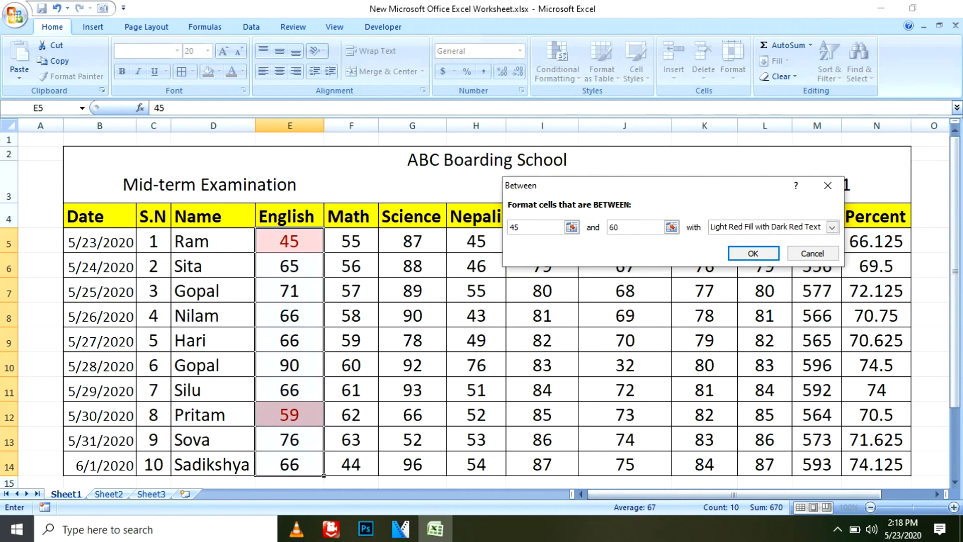
- Set the upper limit of the Between rule to 75
{"action": "left_click", "coordinate": [641, 232]}
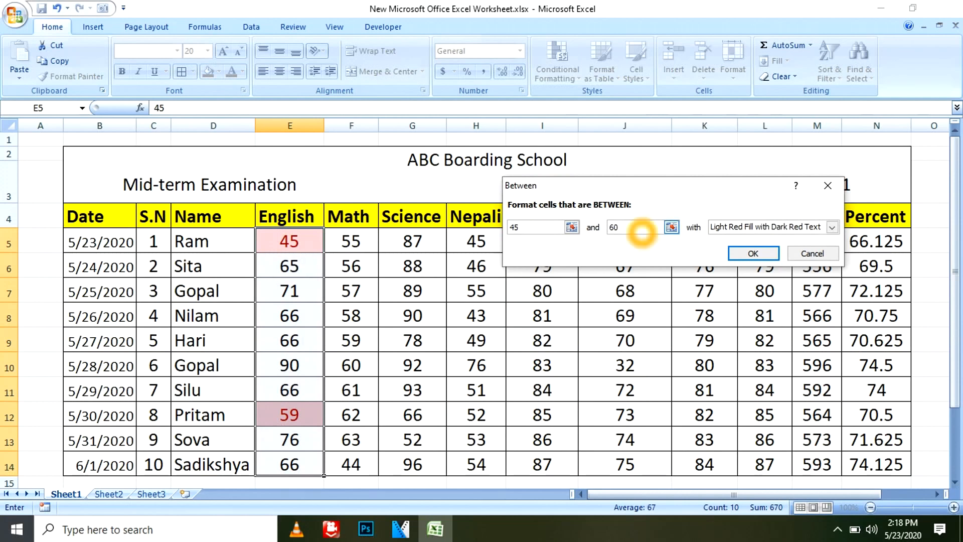
{"action": "key", "text": "BackSpace"}
{"action": "key", "text": "BackSpace"}
{"action": "type", "text": "7"}
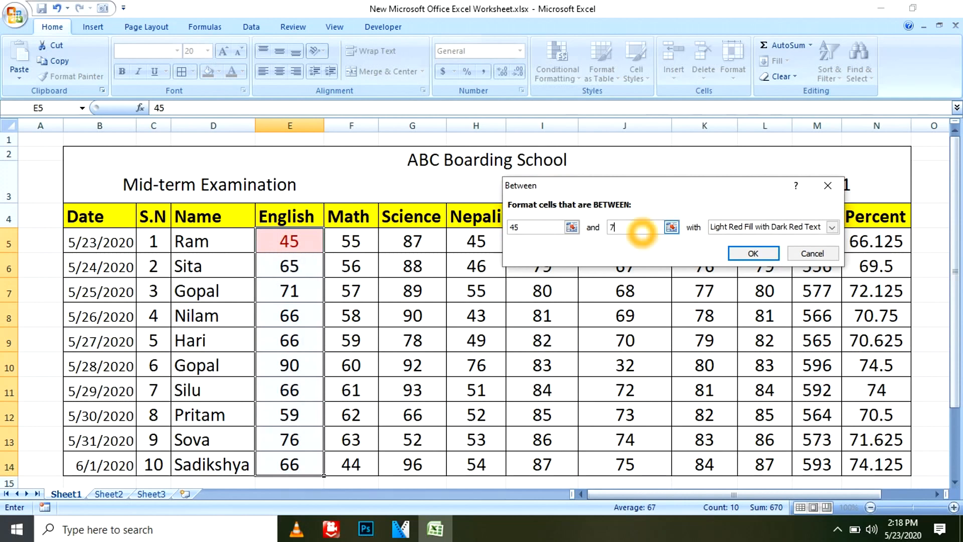
{"action": "type", "text": "5"}
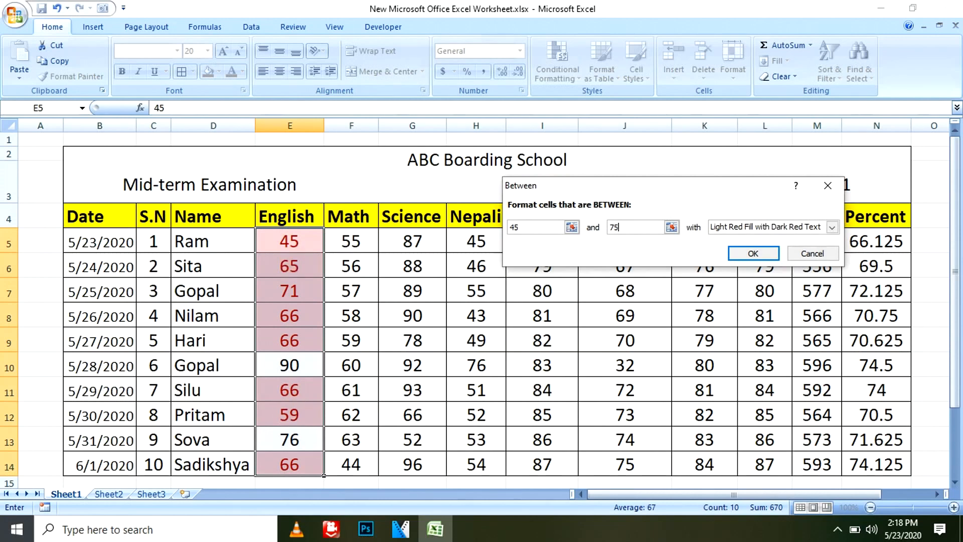
{"action": "left_click", "coordinate": [631, 230]}
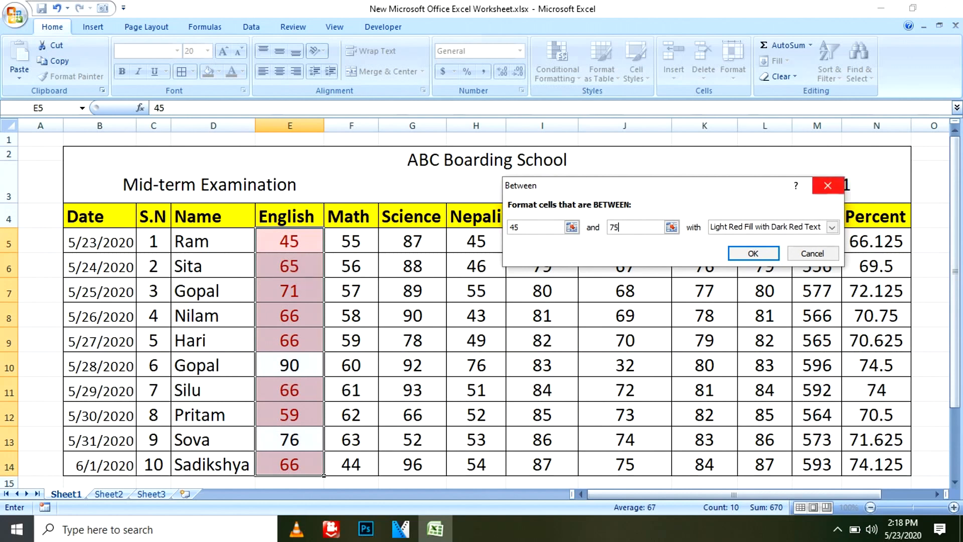
- Preview the Between rule with Green Fill with Dark Green Text, return to Light Red Fill with Dark Red Text, and dismiss the rule
{"action": "left_click", "coordinate": [832, 227]}
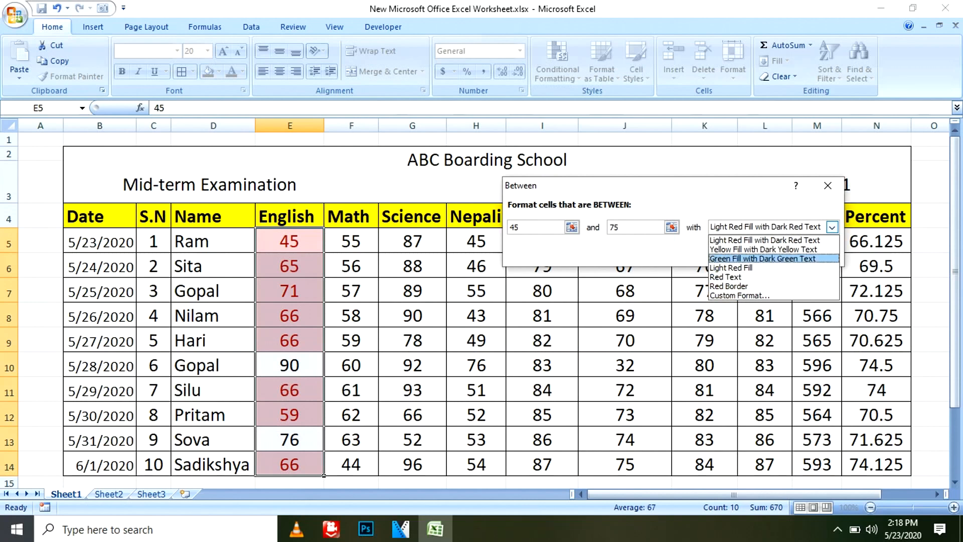
{"action": "left_click", "coordinate": [739, 258]}
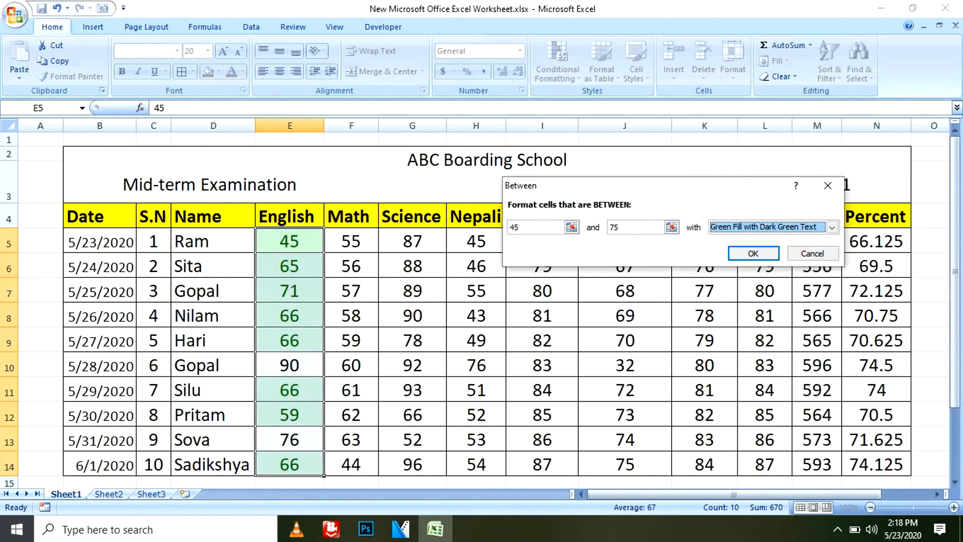
{"action": "left_click", "coordinate": [832, 227]}
{"action": "left_click", "coordinate": [757, 242]}
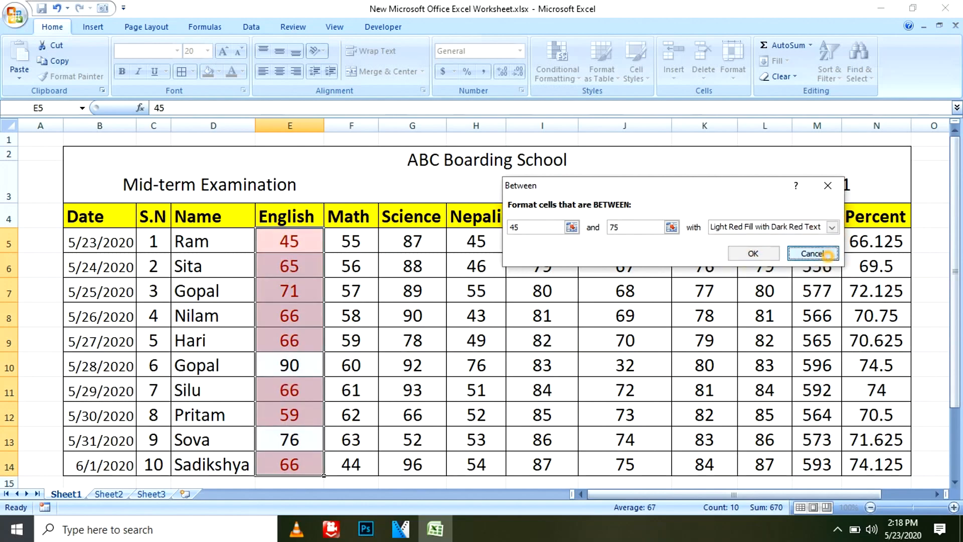
{"action": "left_click", "coordinate": [812, 254]}
- Start an Equal To highlight rule on the selected English marks with the value 45
{"action": "left_click", "coordinate": [557, 65]}
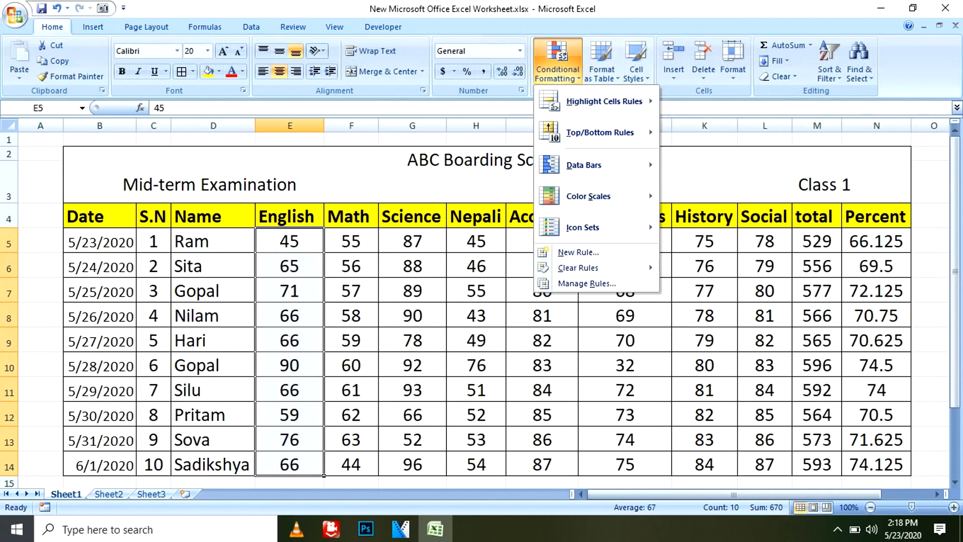
{"action": "mouse_move", "coordinate": [601, 101]}
{"action": "left_click", "coordinate": [707, 197]}
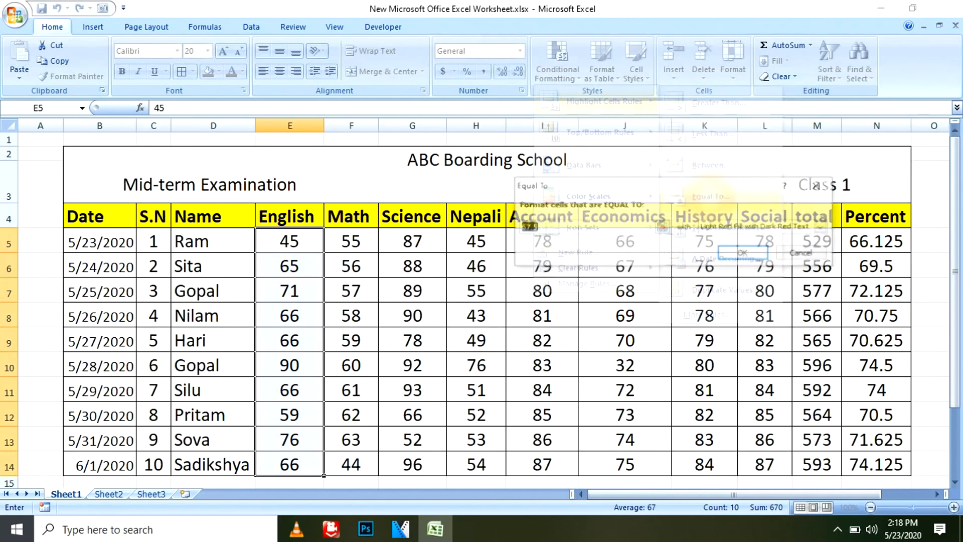
{"action": "left_click", "coordinate": [552, 229]}
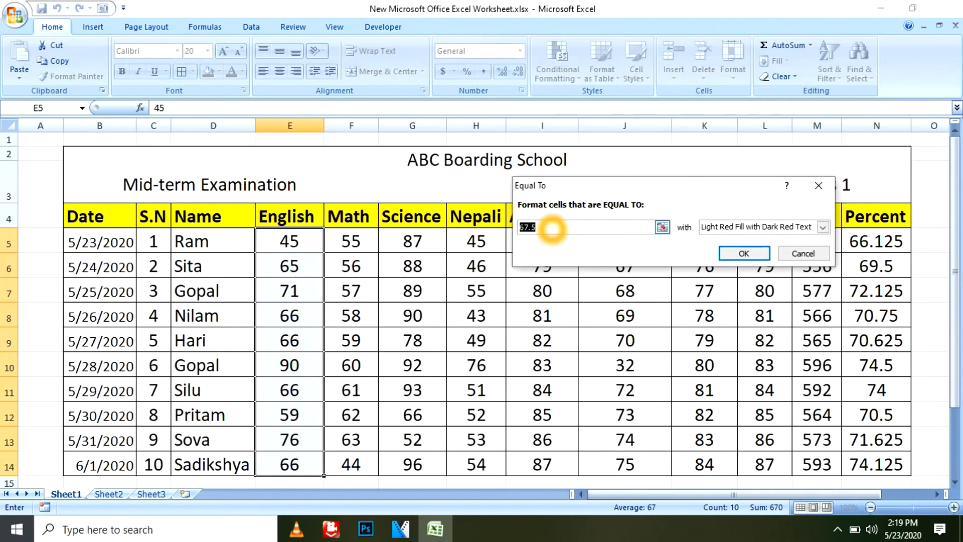
{"action": "type", "text": "45"}
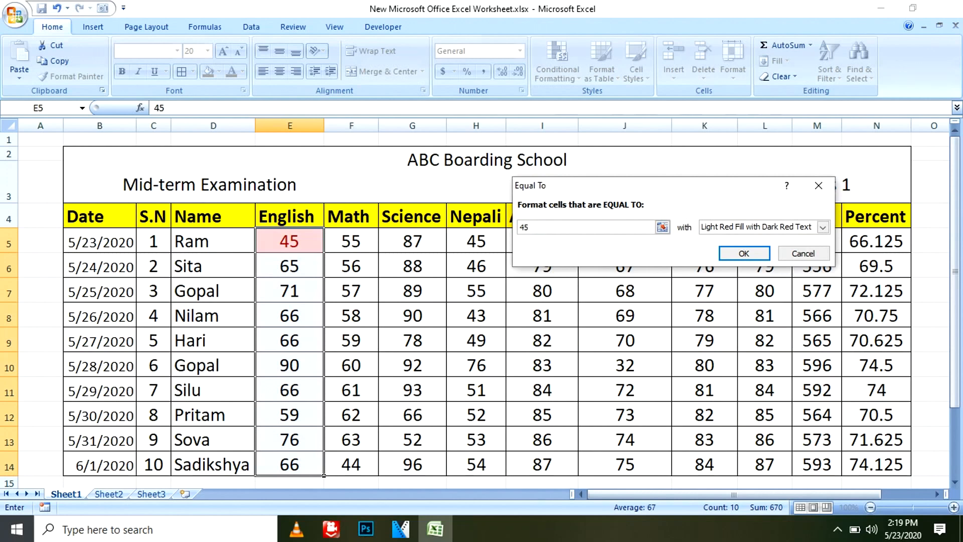
- Change the comparison value of the Equal To rule to 71, and dismiss the rule without applying it
{"action": "left_click", "coordinate": [602, 243]}
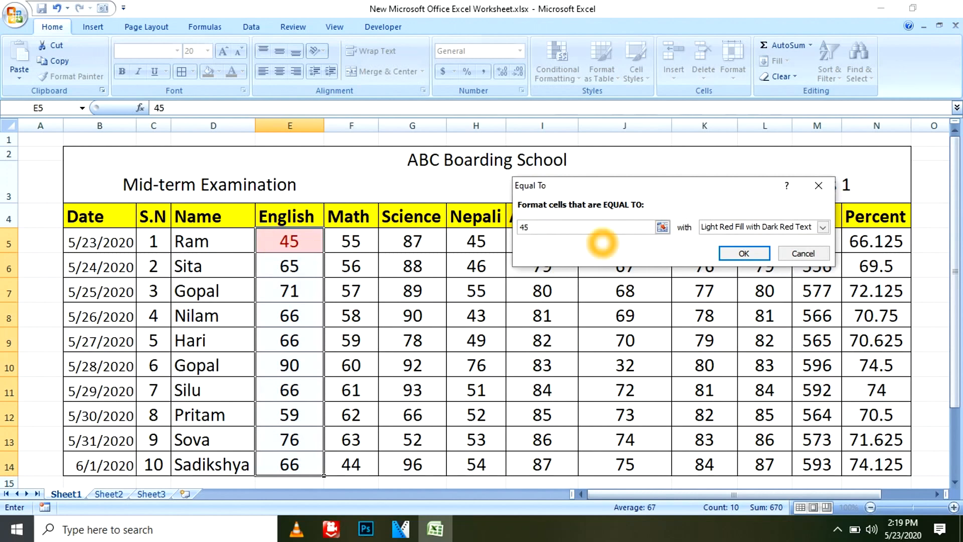
{"action": "key", "text": "BackSpace"}
{"action": "key", "text": "BackSpace"}
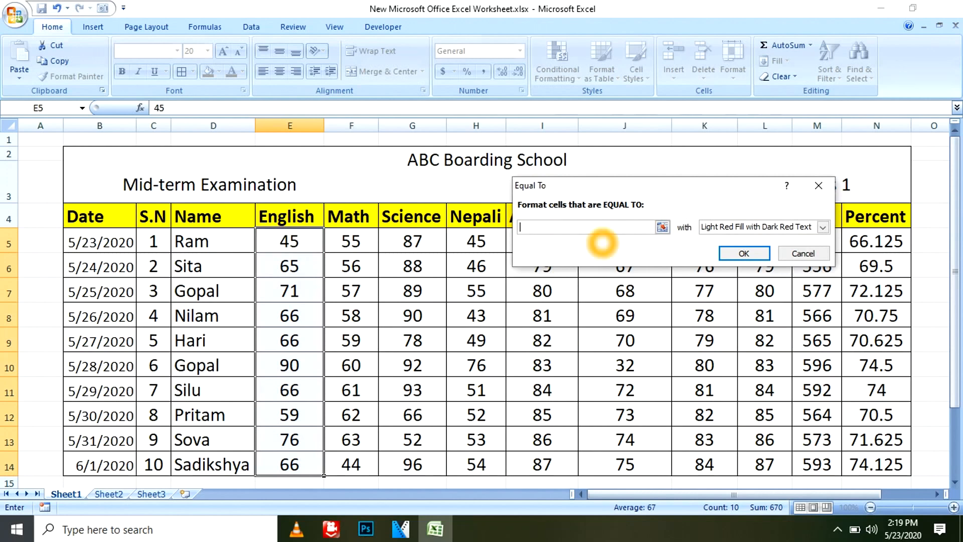
{"action": "type", "text": "5"}
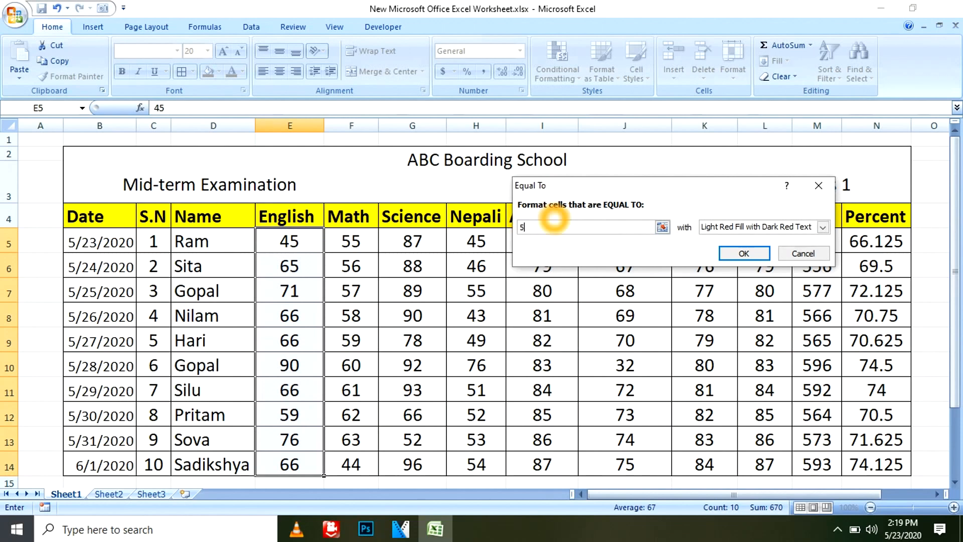
{"action": "type", "text": "071"}
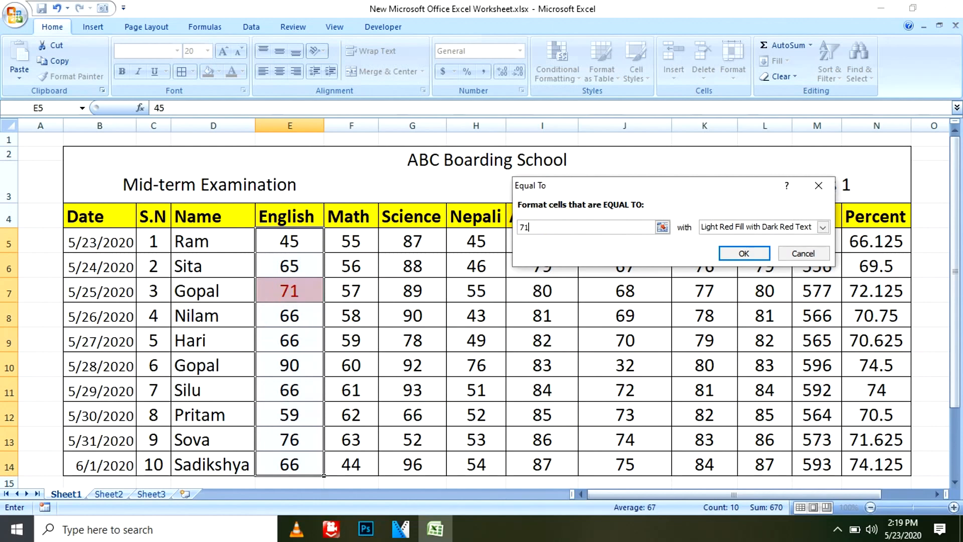
{"action": "left_click", "coordinate": [819, 185]}
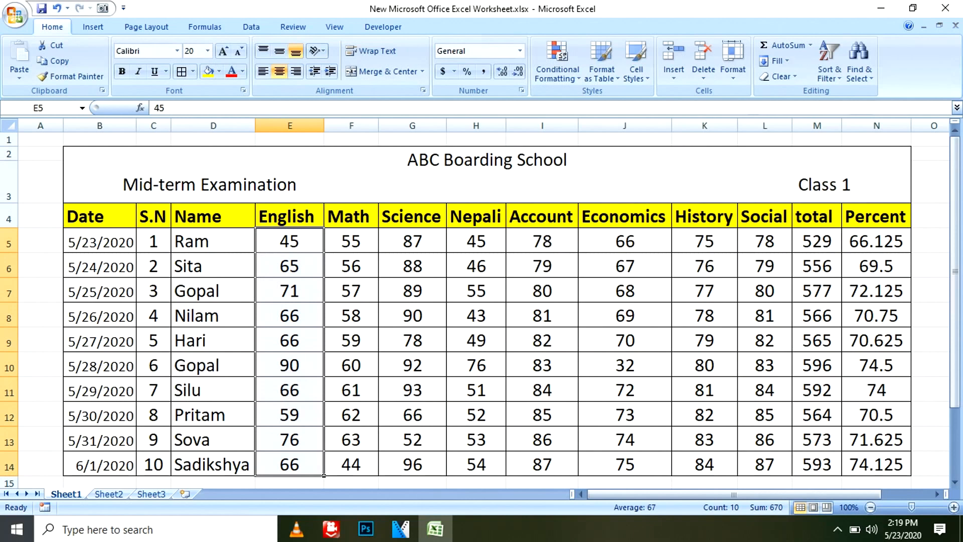
{"action": "left_click", "coordinate": [557, 61]}
{"action": "mouse_move", "coordinate": [604, 101]}
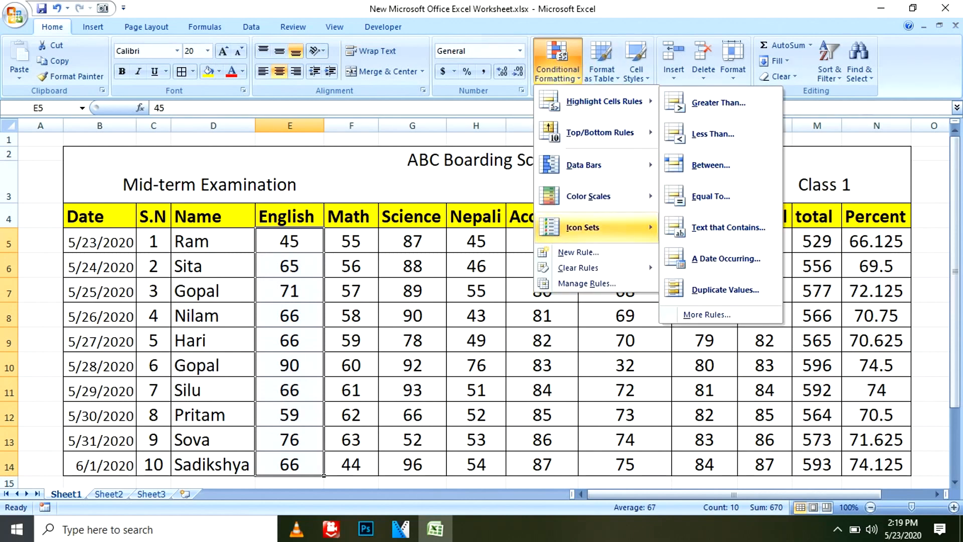
{"action": "mouse_move", "coordinate": [582, 228]}
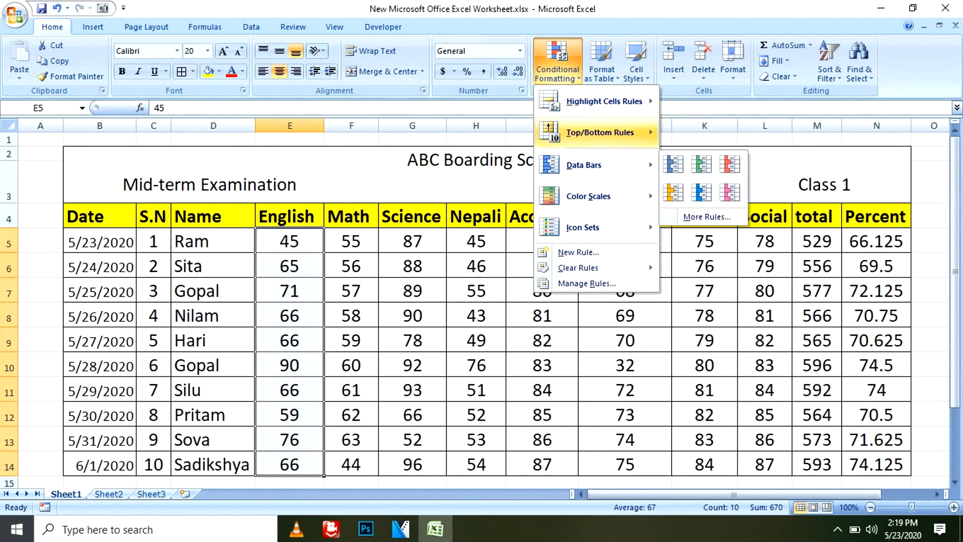
{"action": "left_click", "coordinate": [190, 243]}
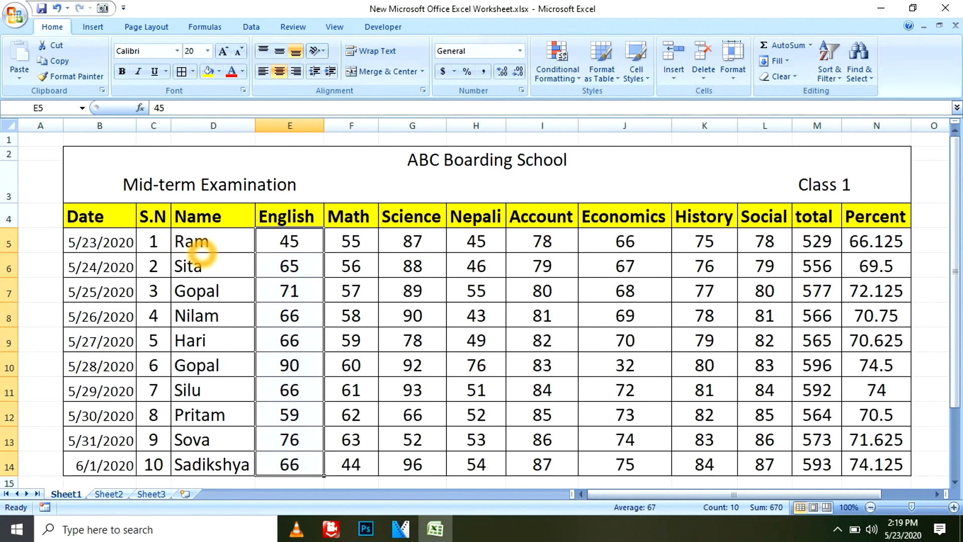
- Preview a Text that Contains highlight rule on names D5:D14 for the first name shared by students 3 and 6, and dismiss it
{"action": "left_click_drag", "start_coordinate": [200, 243], "coordinate": [202, 469]}
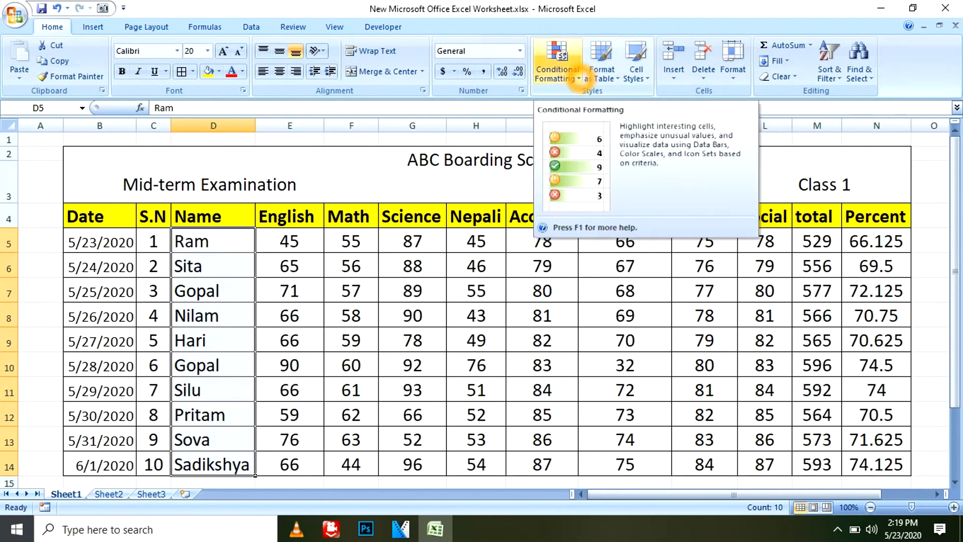
{"action": "left_click", "coordinate": [557, 62]}
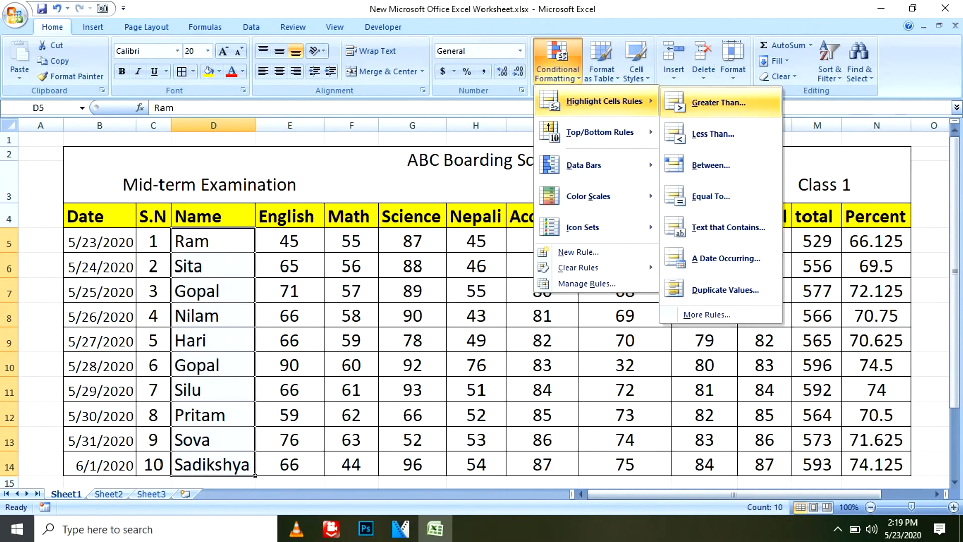
{"action": "left_click", "coordinate": [719, 230]}
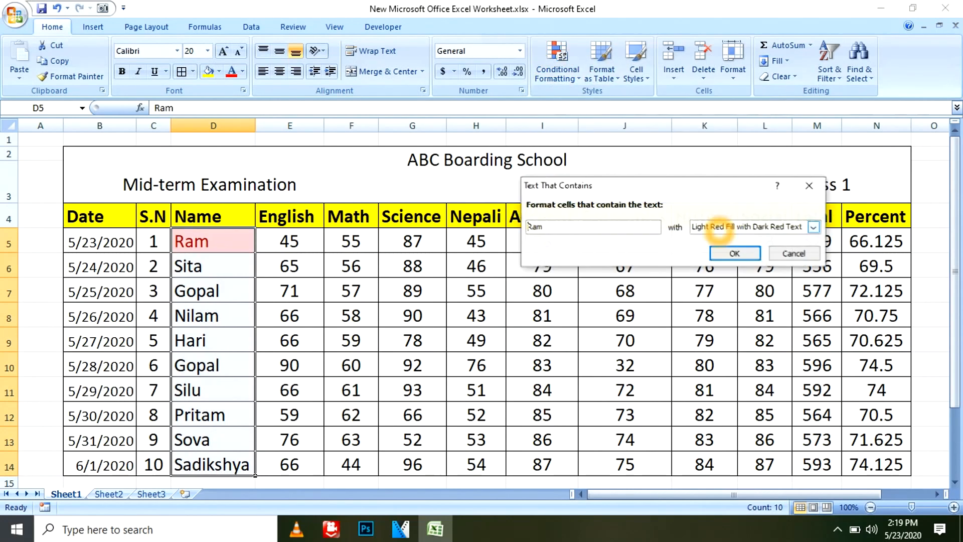
{"action": "left_click", "coordinate": [555, 220]}
{"action": "double_click", "coordinate": [542, 226]}
{"action": "type", "text": "Gopal"}
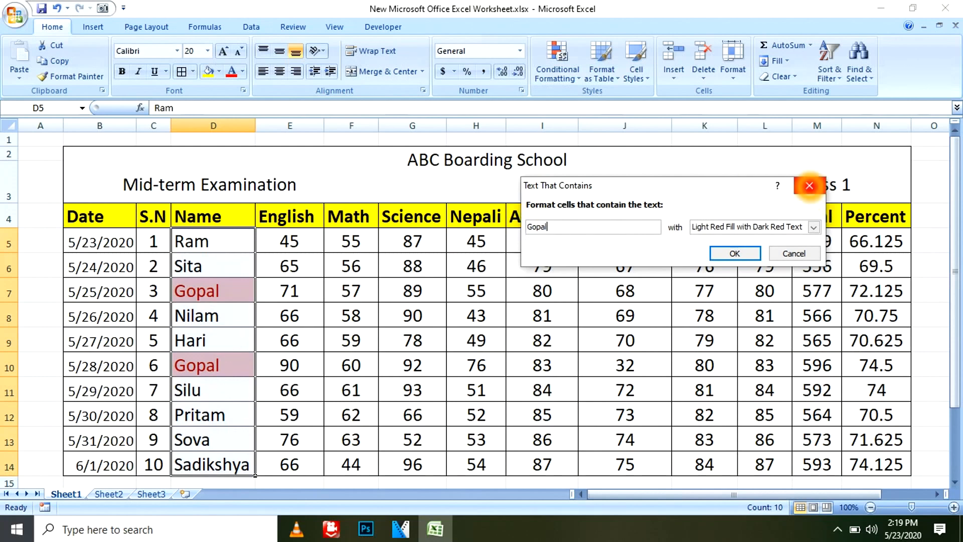
{"action": "left_click", "coordinate": [809, 186]}
{"action": "left_click", "coordinate": [557, 62]}
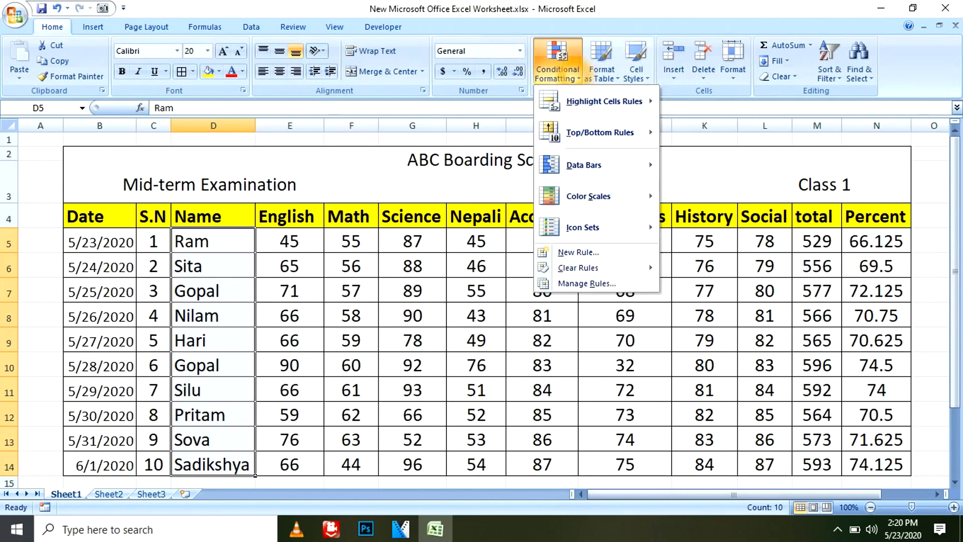
{"action": "mouse_move", "coordinate": [601, 102]}
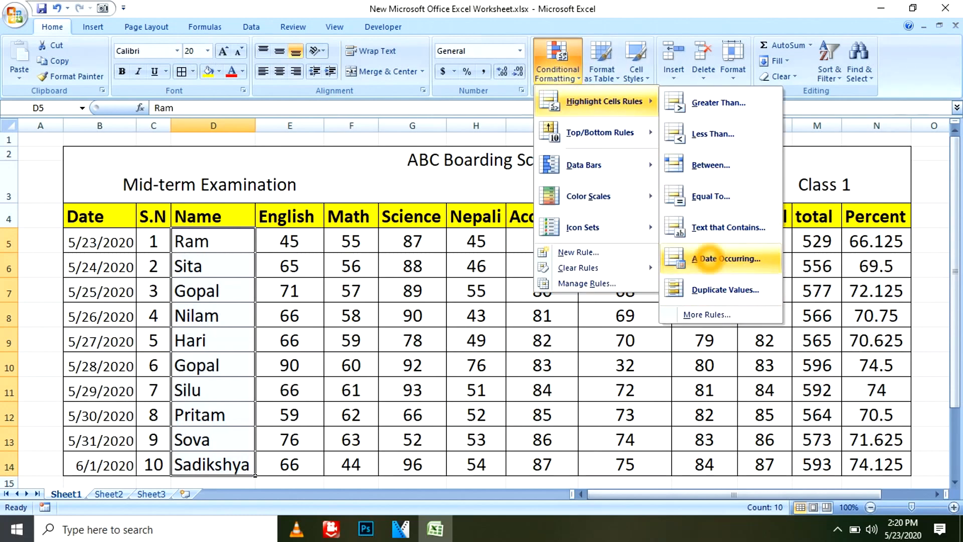
{"action": "left_click", "coordinate": [707, 258]}
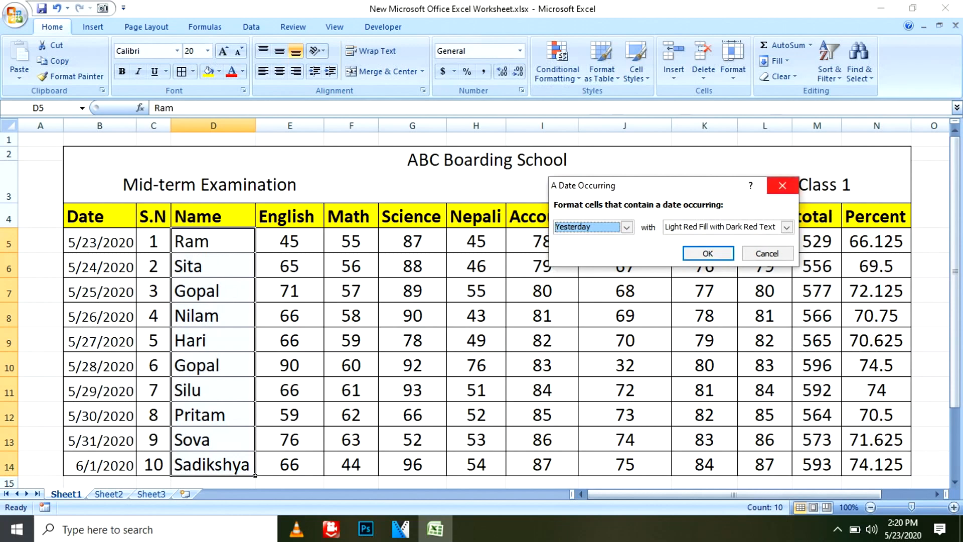
{"action": "left_click", "coordinate": [782, 185]}
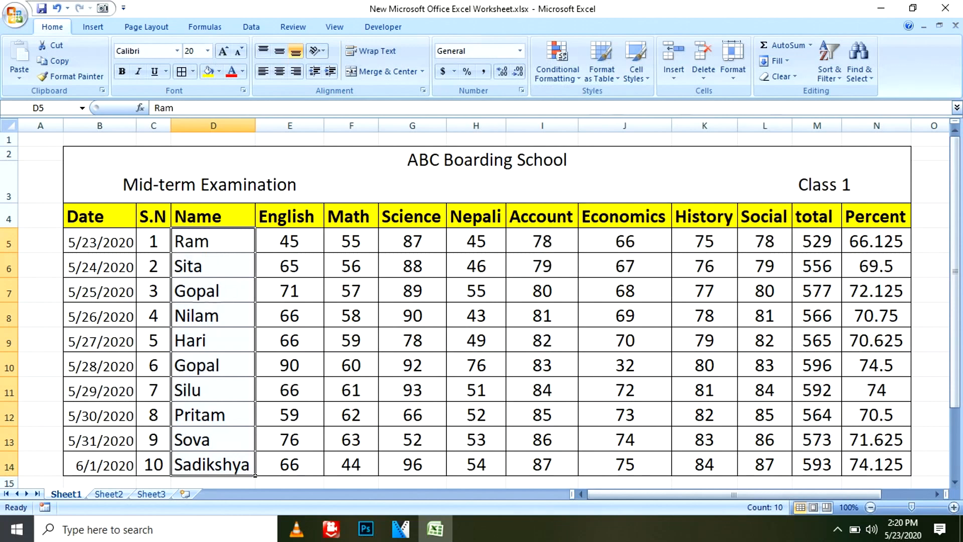
{"action": "left_click", "coordinate": [442, 289]}
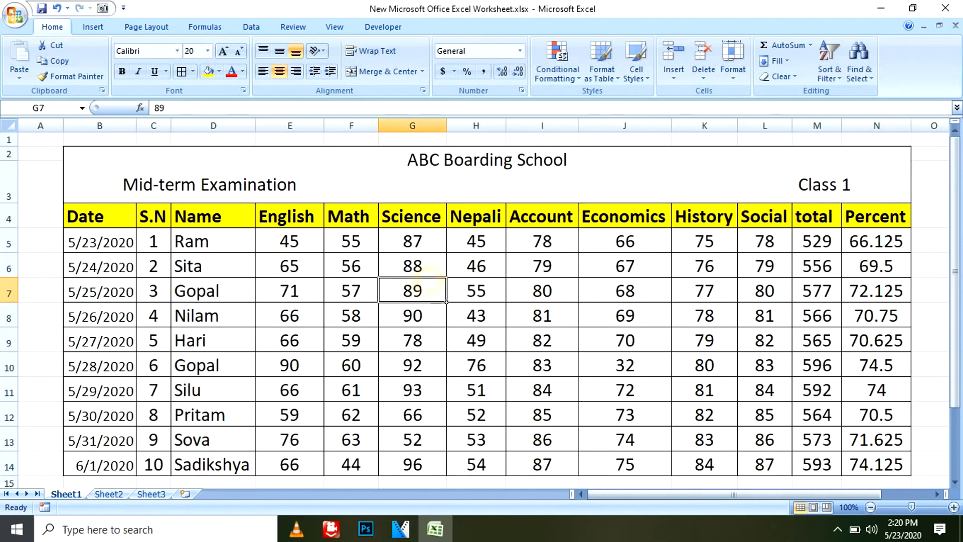
{"action": "left_click", "coordinate": [424, 271]}
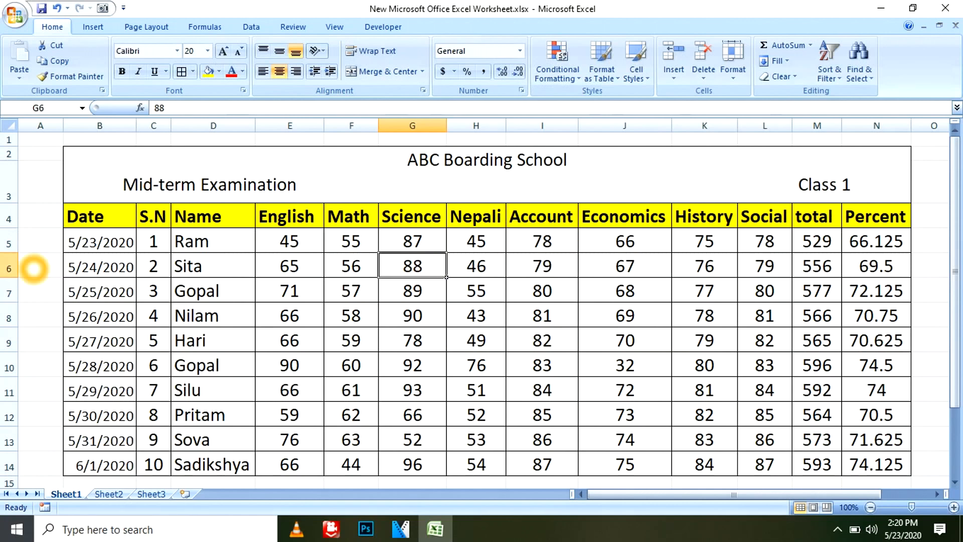
- Start an A Date Occurring highlight rule on dates B5:B14 with the period set to Today
{"action": "left_click_drag", "start_coordinate": [97, 241], "coordinate": [95, 464]}
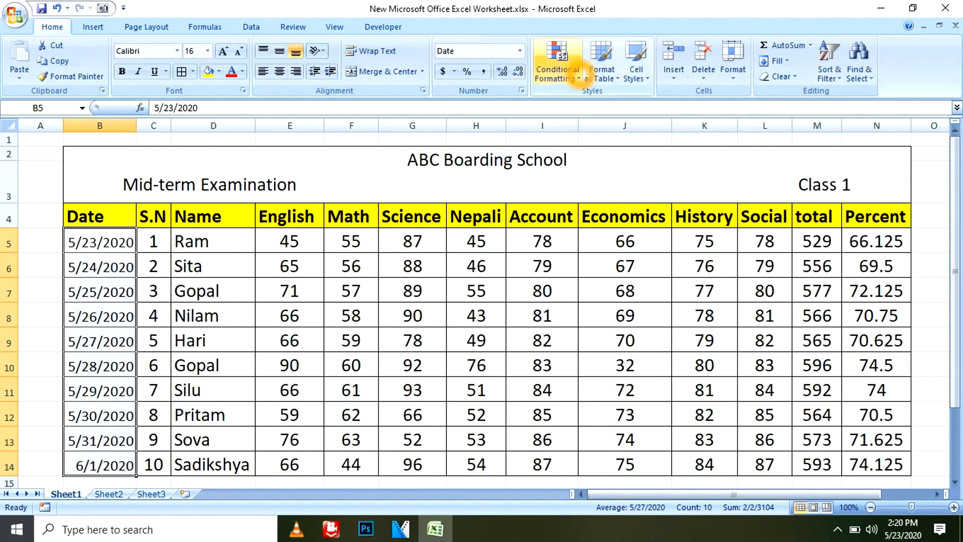
{"action": "left_click", "coordinate": [557, 63]}
{"action": "mouse_move", "coordinate": [602, 102]}
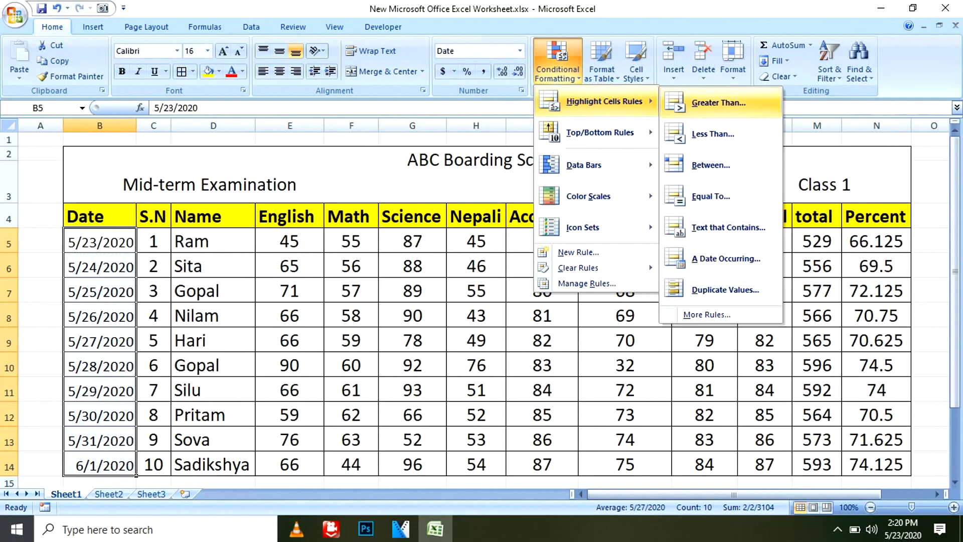
{"action": "left_click", "coordinate": [707, 258]}
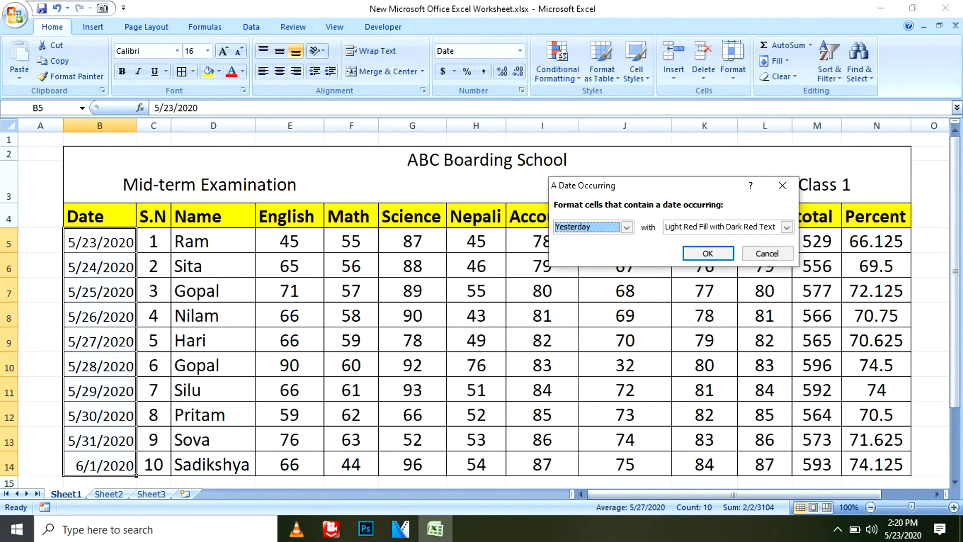
{"action": "left_click", "coordinate": [627, 227]}
{"action": "key", "text": "Down"}
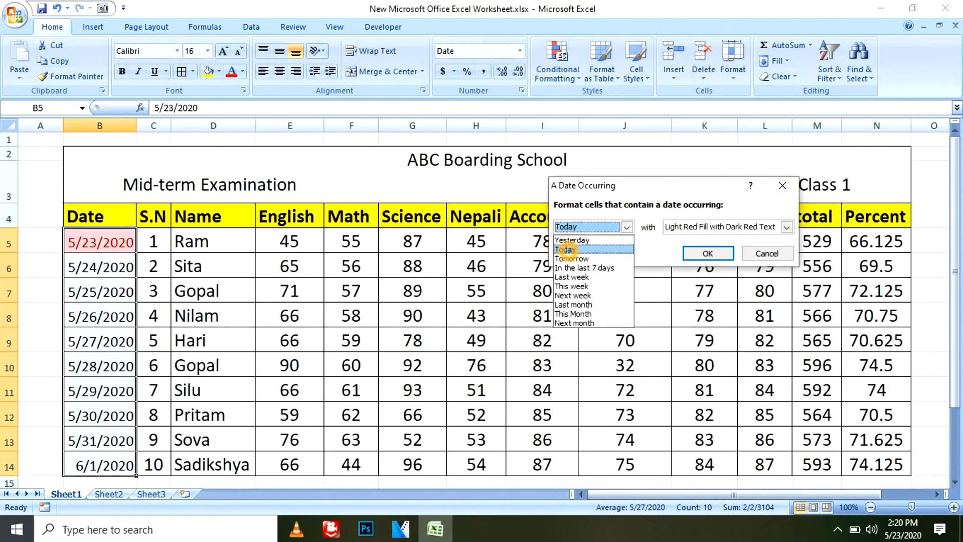
{"action": "key", "text": "Return"}
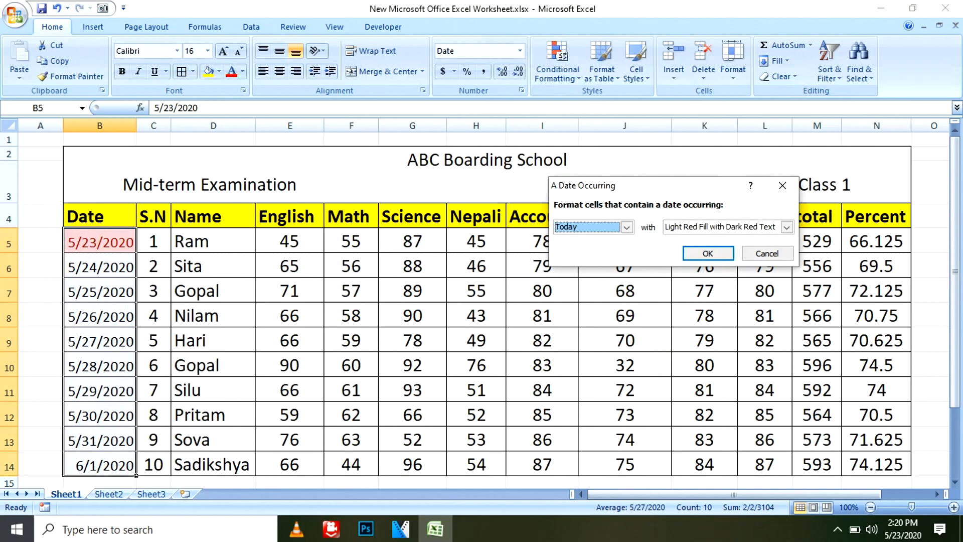
- Preview the date rule with Yesterday and This week, and return the period to Today
{"action": "left_click", "coordinate": [626, 227]}
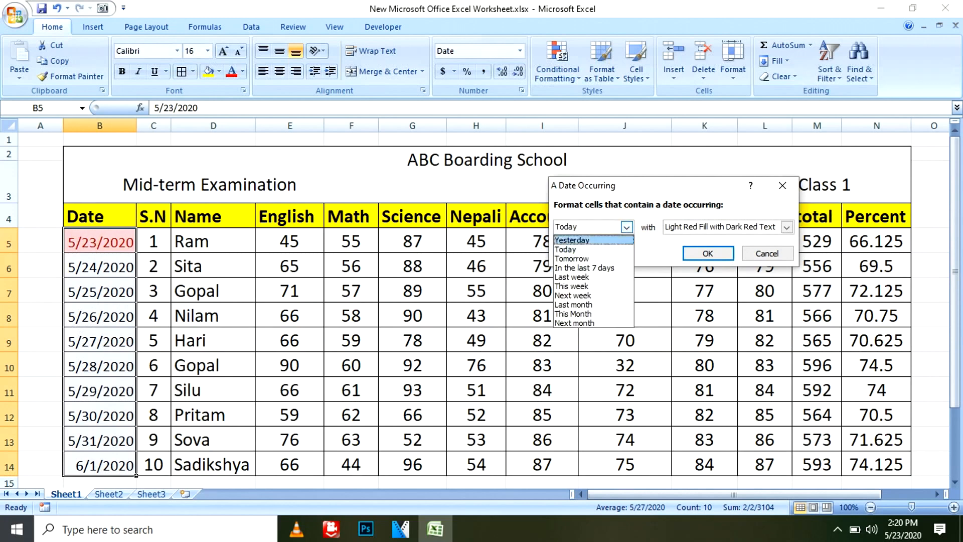
{"action": "left_click", "coordinate": [568, 236]}
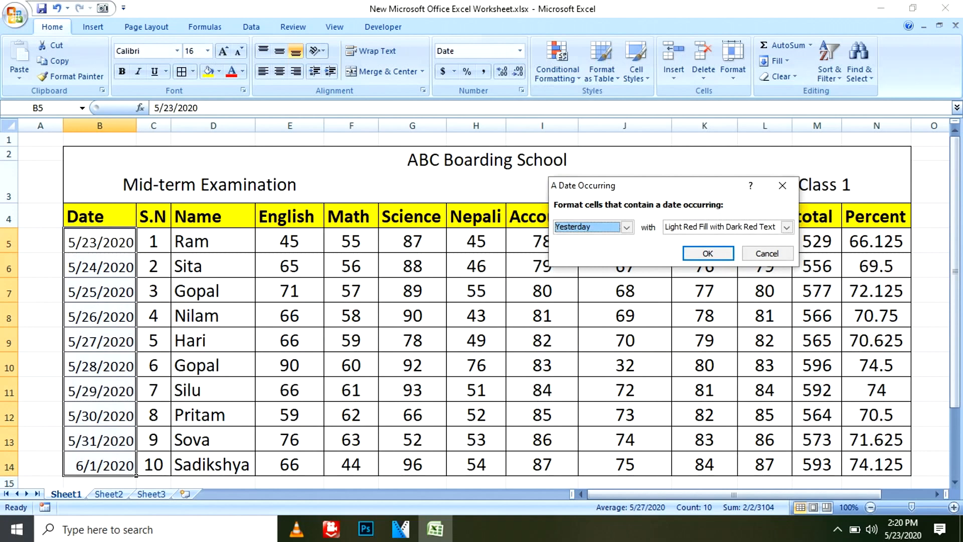
{"action": "left_click", "coordinate": [594, 237]}
{"action": "left_click", "coordinate": [627, 227]}
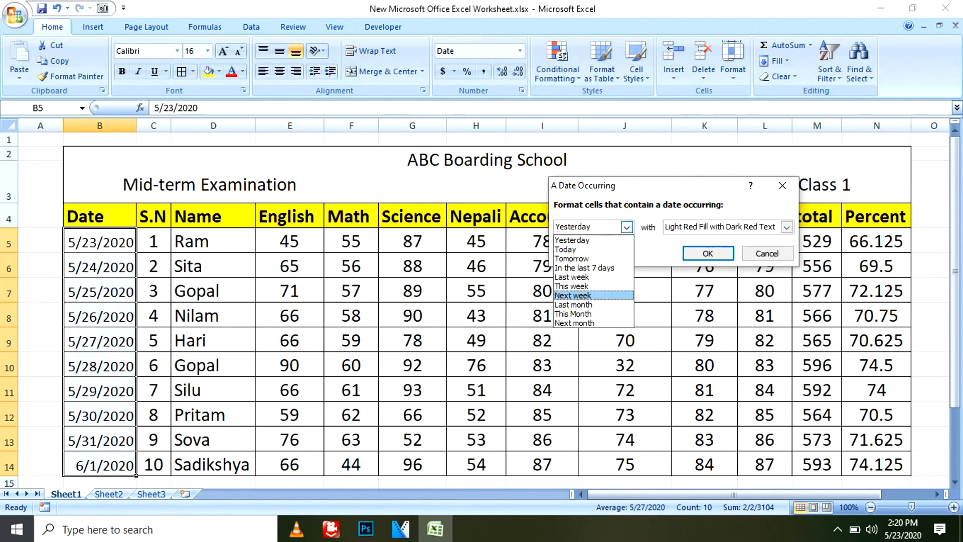
{"action": "left_click", "coordinate": [571, 286]}
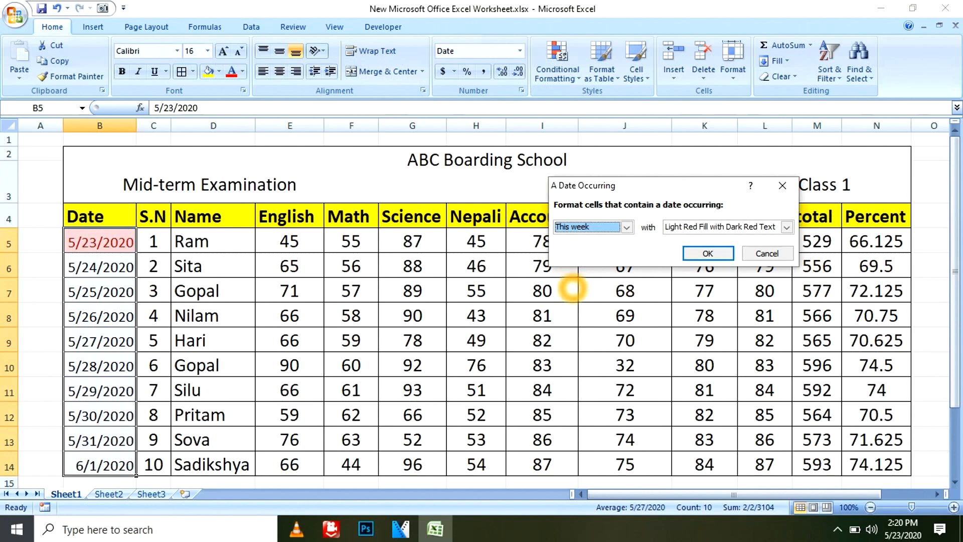
{"action": "left_click", "coordinate": [626, 227]}
{"action": "left_click", "coordinate": [571, 250]}
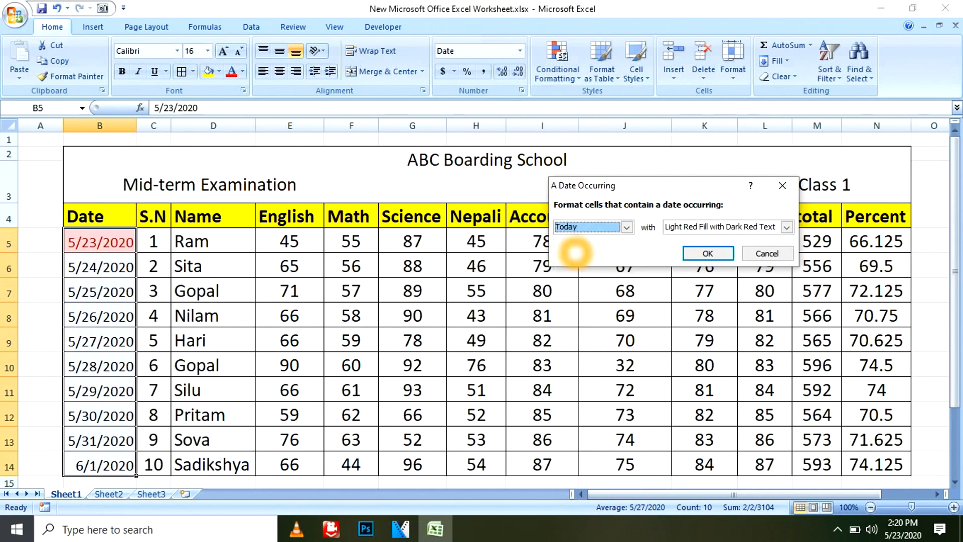
- Preview the date rule with the periods In the last 7 days, This week and This Month, and dismiss it without applying
{"action": "left_click", "coordinate": [626, 226]}
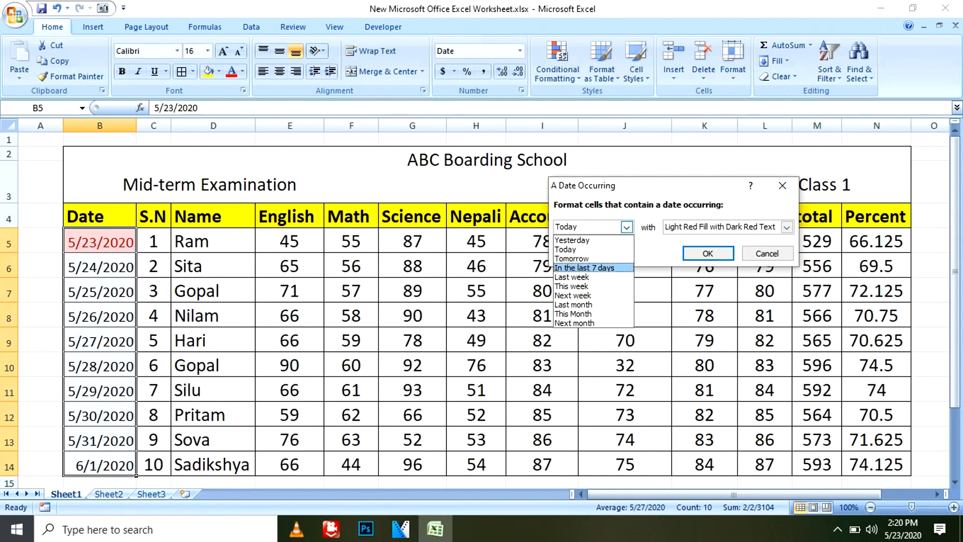
{"action": "left_click", "coordinate": [574, 267]}
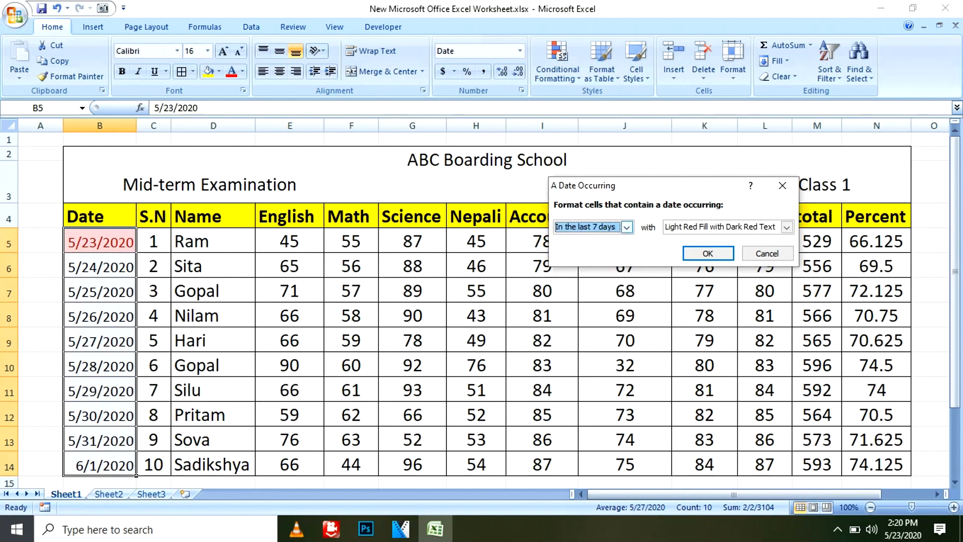
{"action": "left_click", "coordinate": [626, 227]}
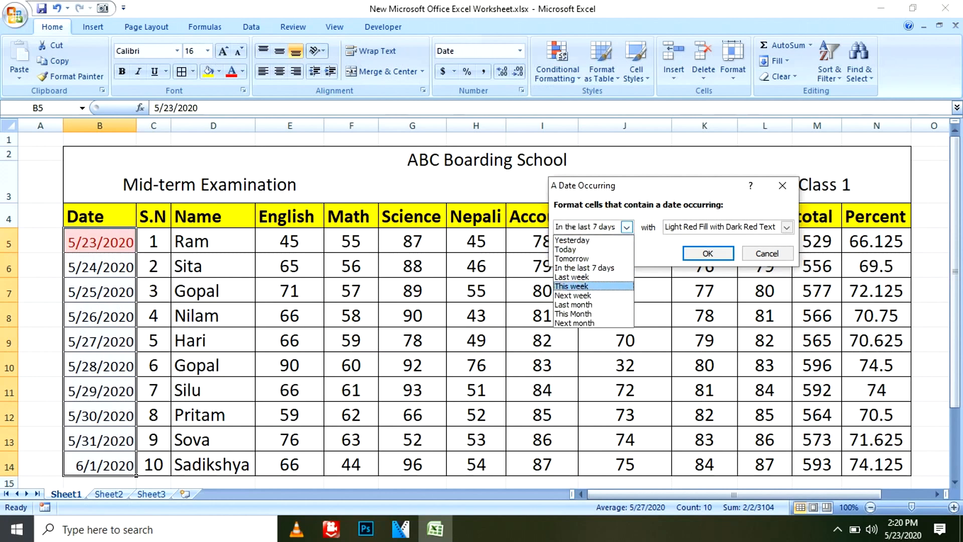
{"action": "left_click", "coordinate": [571, 286]}
{"action": "left_click", "coordinate": [626, 227]}
{"action": "left_click", "coordinate": [575, 317]}
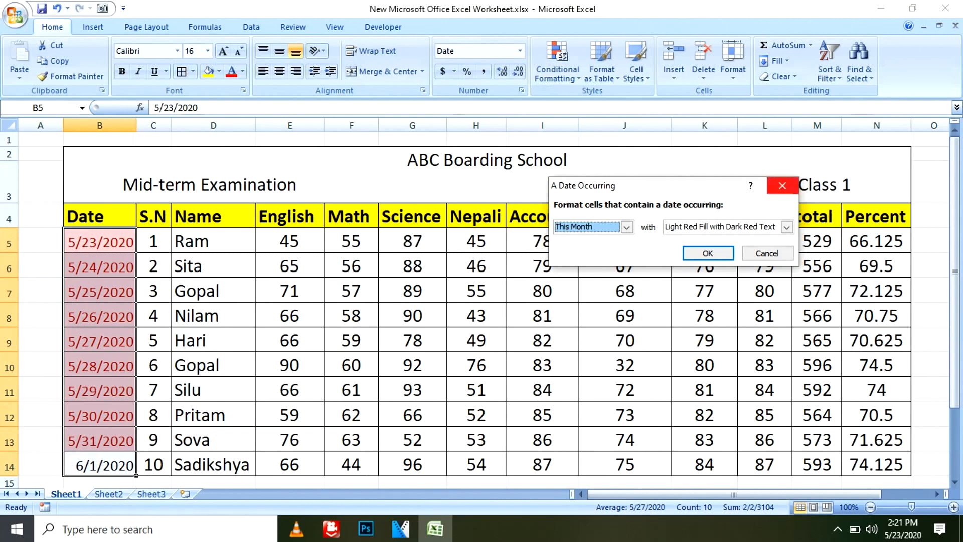
{"action": "left_click", "coordinate": [782, 185]}
- Preview a Duplicate Values highlight rule on all subject marks in E5:L14, and dismiss it without applying
{"action": "left_click", "coordinate": [557, 60]}
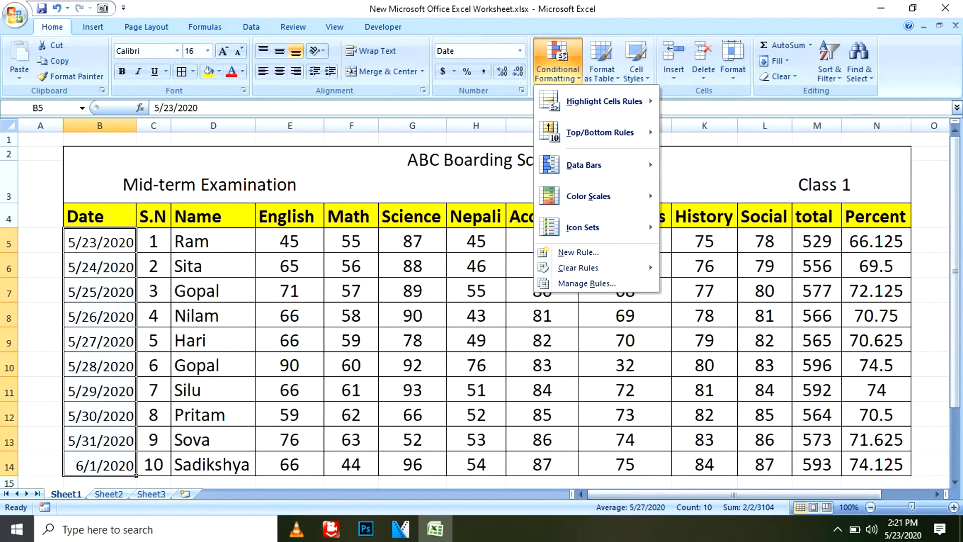
{"action": "mouse_move", "coordinate": [604, 100]}
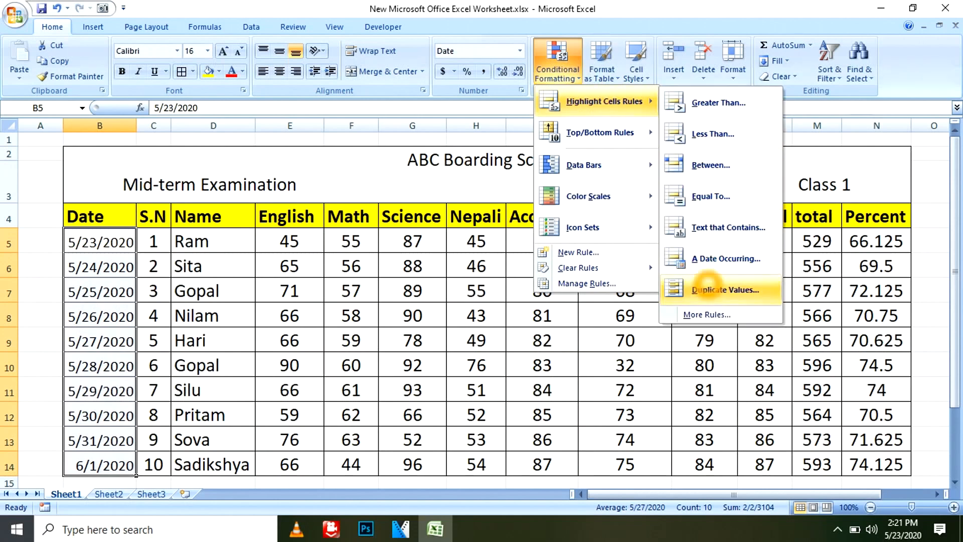
{"action": "left_click", "coordinate": [725, 257]}
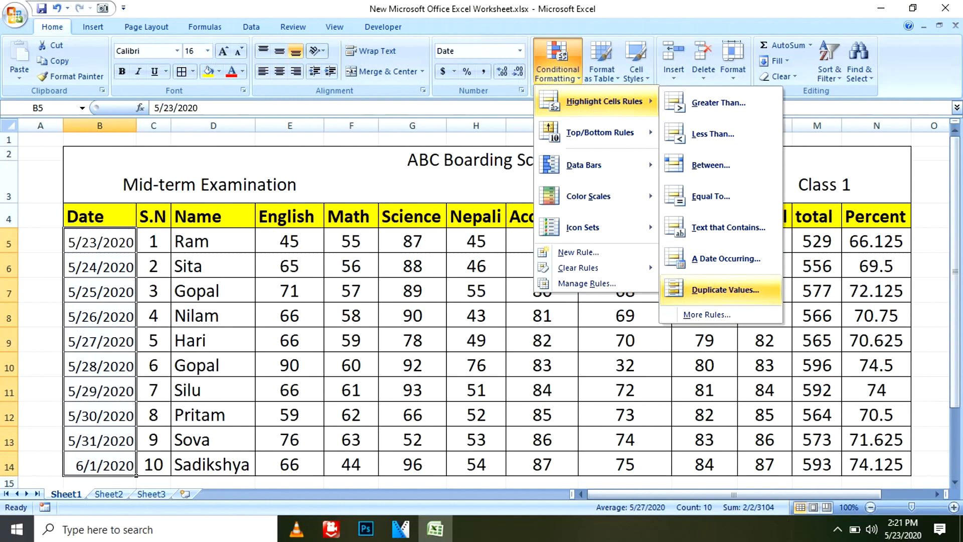
{"action": "left_click", "coordinate": [281, 253]}
{"action": "left_click_drag", "start_coordinate": [287, 243], "coordinate": [756, 459]}
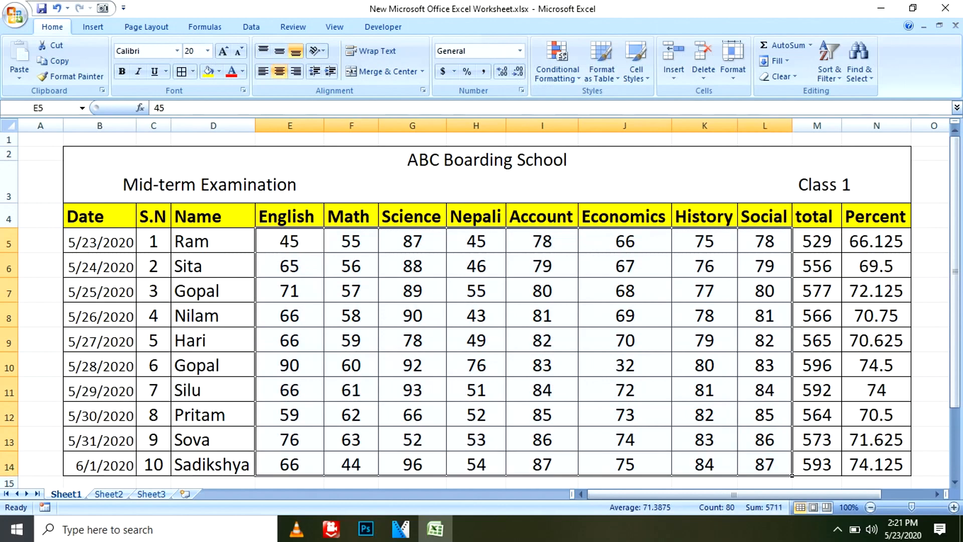
{"action": "left_click", "coordinate": [556, 60]}
{"action": "mouse_move", "coordinate": [601, 101]}
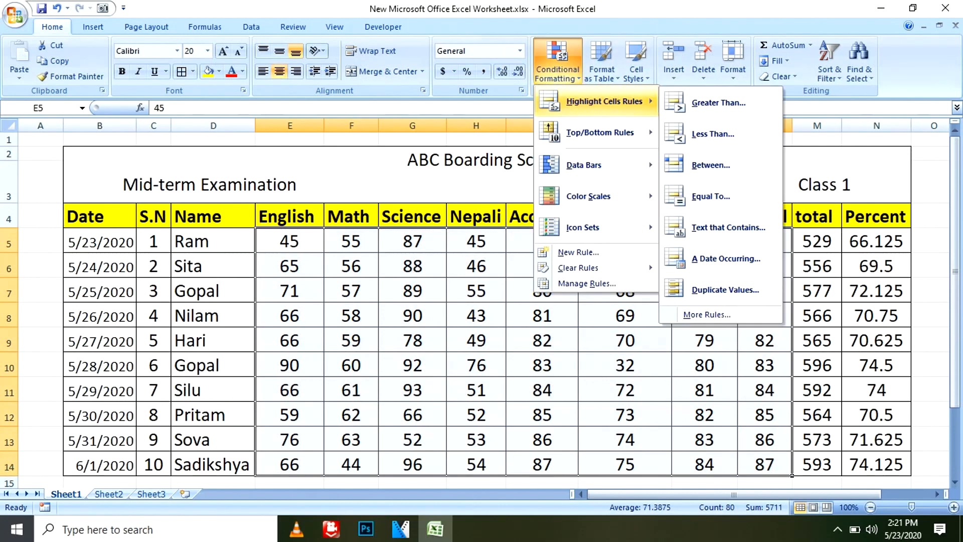
{"action": "left_click", "coordinate": [720, 289]}
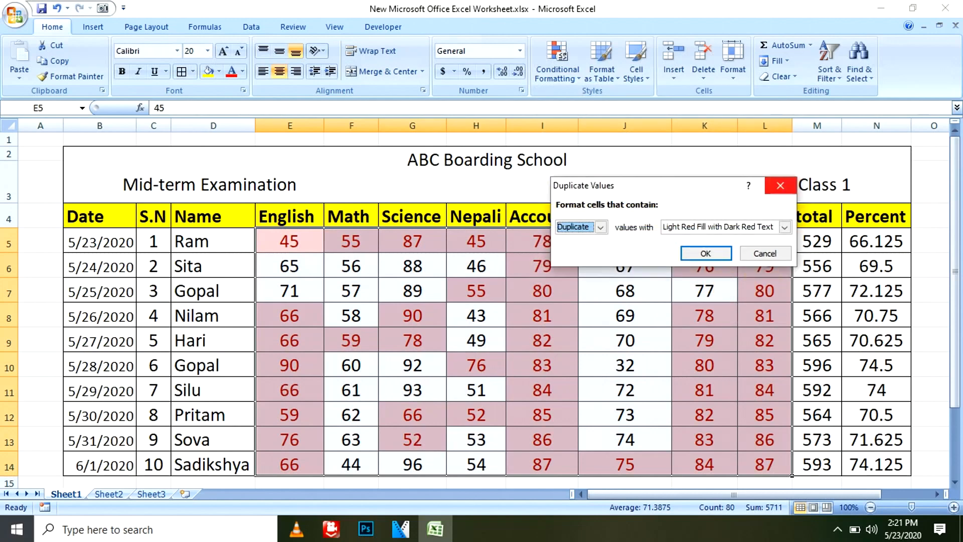
{"action": "left_click", "coordinate": [781, 185]}
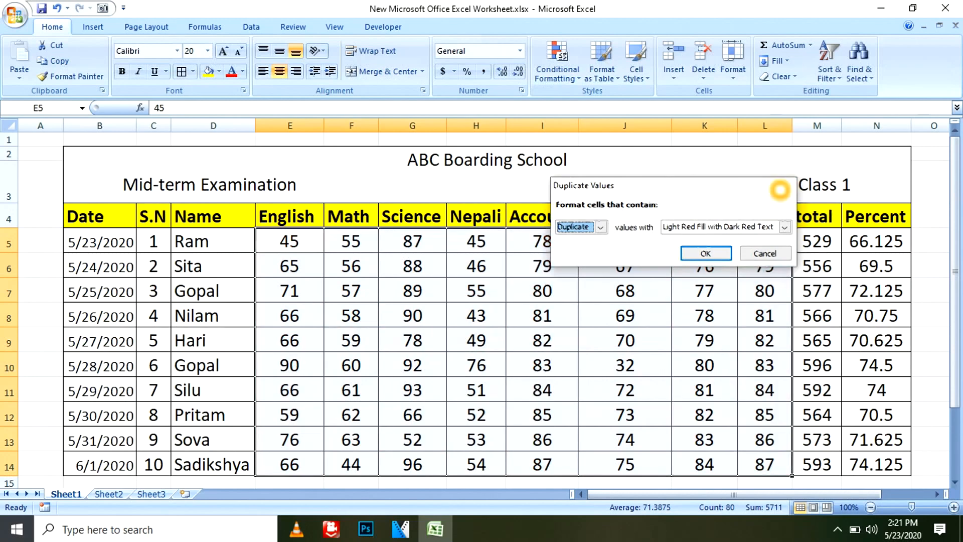
- Preview the Duplicate Values highlight rule on only the English marks in E5:E14, and dismiss it
{"action": "left_click_drag", "start_coordinate": [289, 241], "coordinate": [765, 242]}
{"action": "left_click_drag", "start_coordinate": [290, 240], "coordinate": [290, 462]}
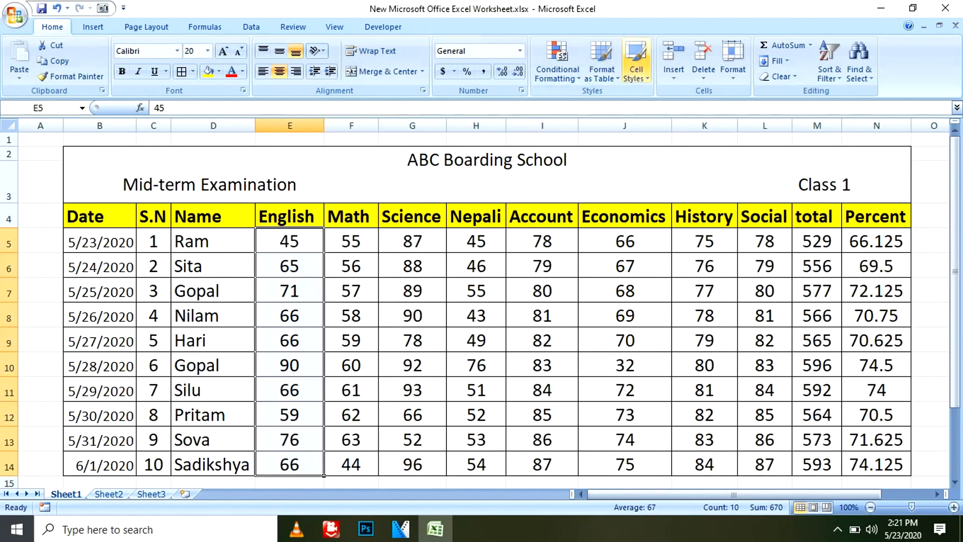
{"action": "left_click", "coordinate": [577, 82]}
{"action": "mouse_move", "coordinate": [589, 99]}
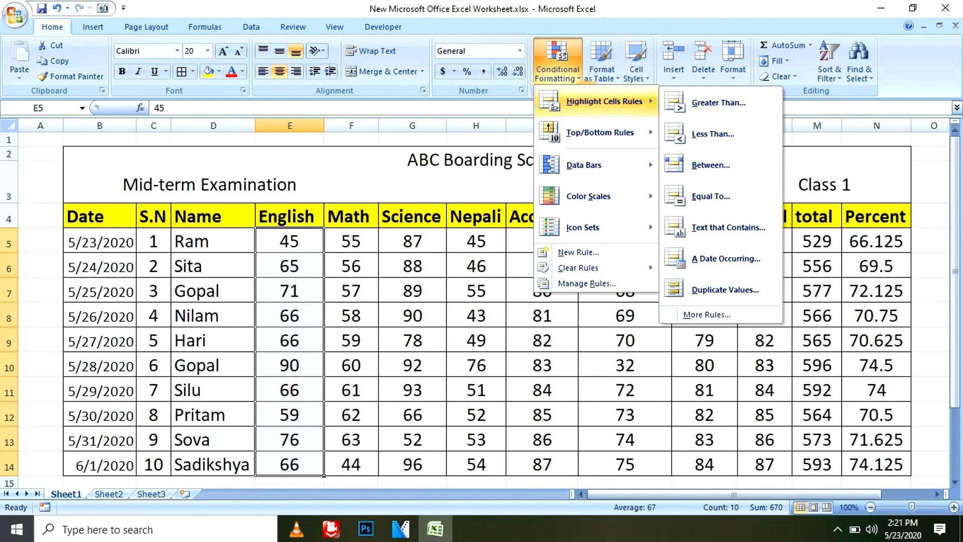
{"action": "left_click", "coordinate": [704, 289]}
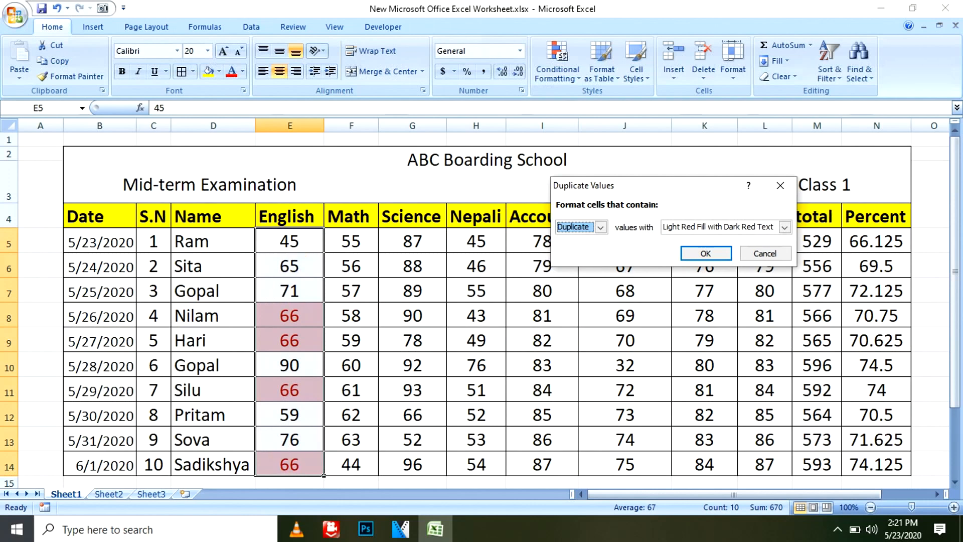
{"action": "left_click", "coordinate": [780, 185]}
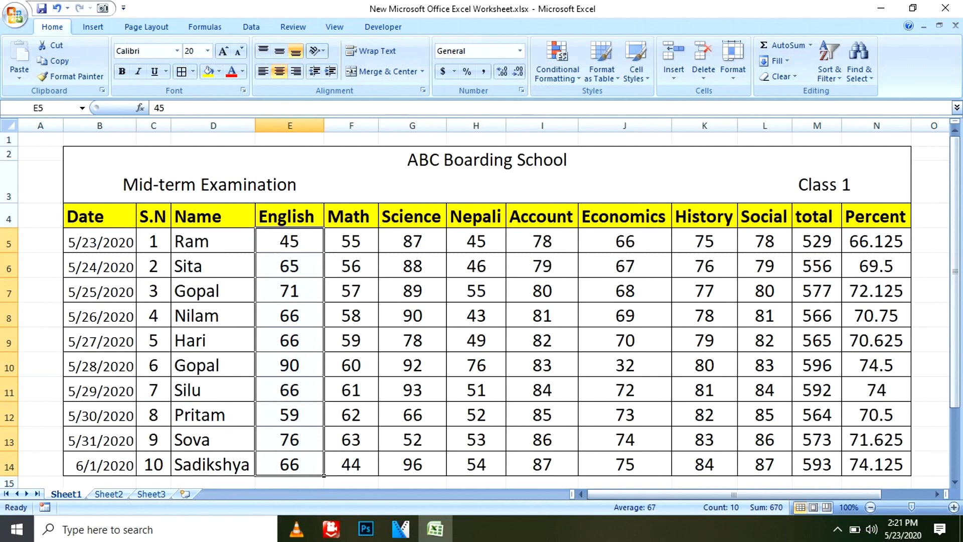
- Preview a Top 10 Items rule on the English marks in E5:E14, and dismiss it without applying
{"action": "left_click_drag", "start_coordinate": [292, 235], "coordinate": [297, 460]}
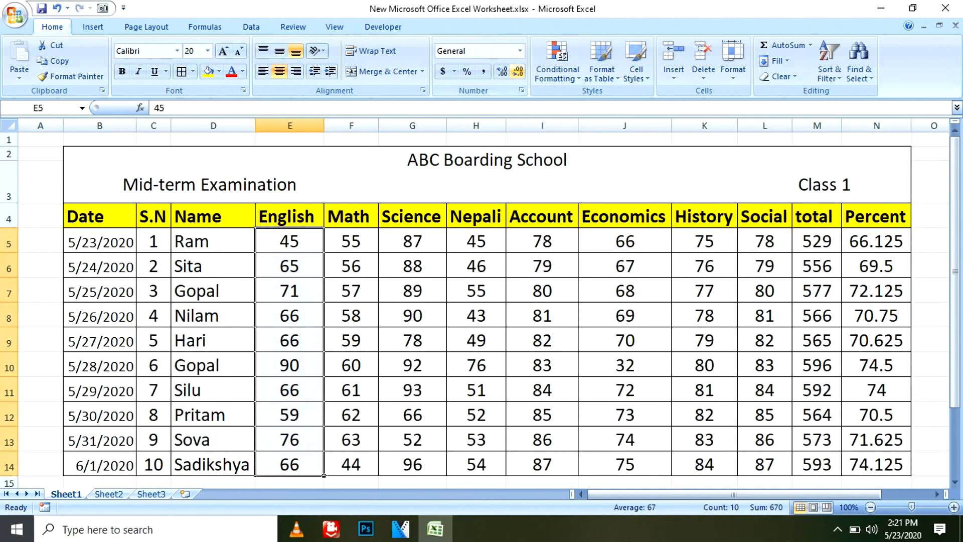
{"action": "left_click", "coordinate": [558, 65]}
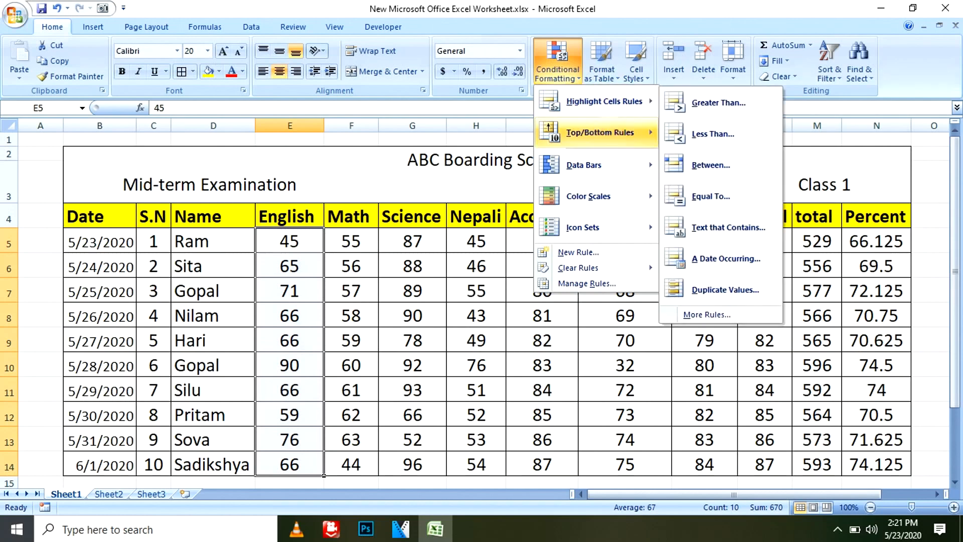
{"action": "mouse_move", "coordinate": [611, 101]}
{"action": "mouse_move", "coordinate": [599, 132]}
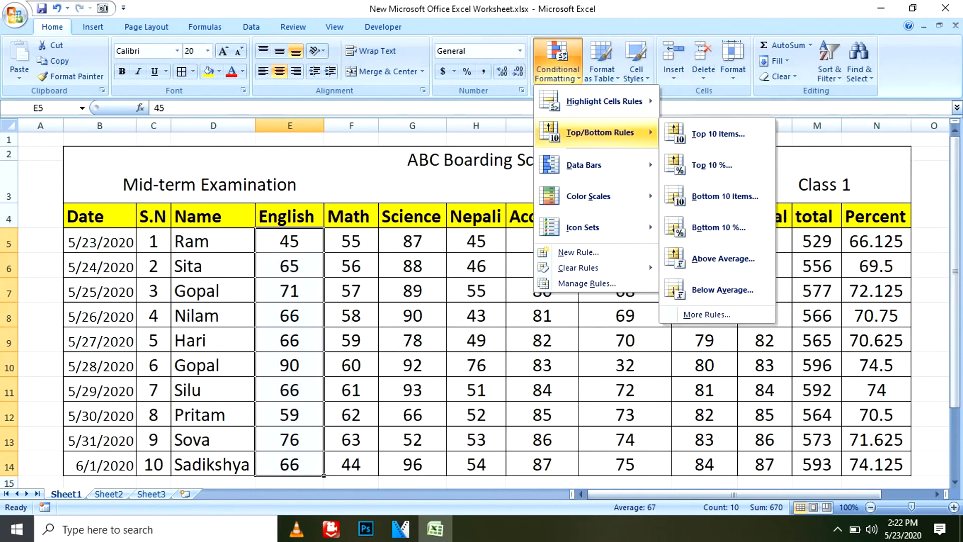
{"action": "left_click", "coordinate": [718, 134]}
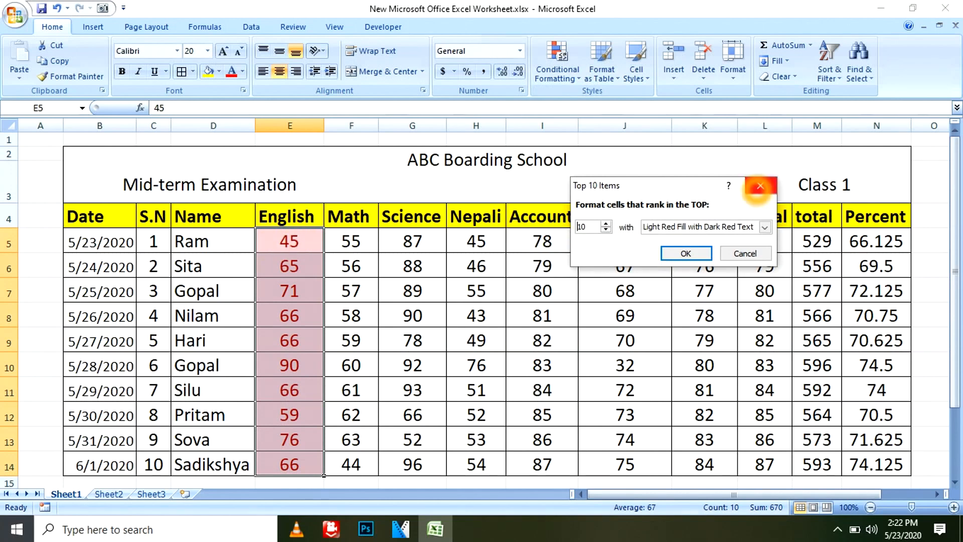
{"action": "left_click", "coordinate": [760, 185]}
- Preview a Top 10% rule with light red fill on the English marks, and dismiss it
{"action": "left_click", "coordinate": [557, 62]}
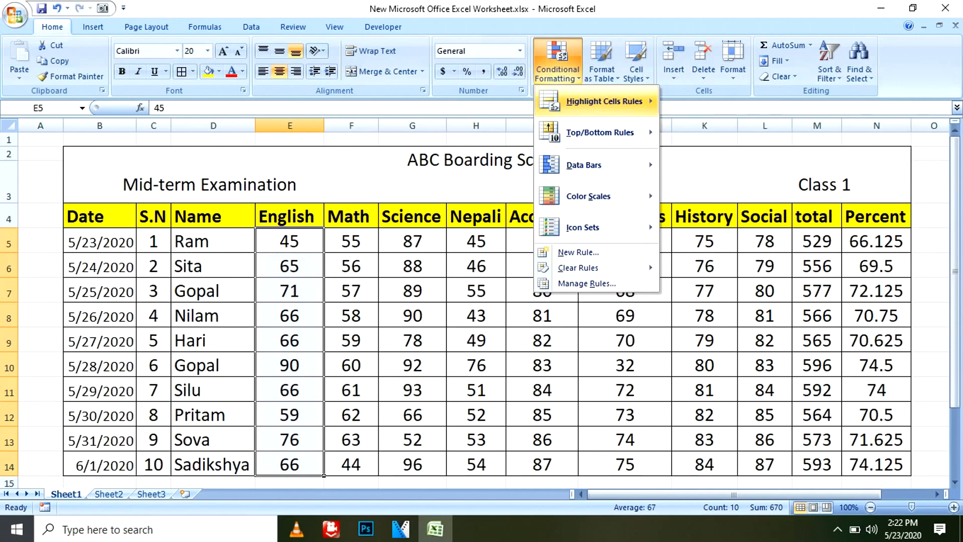
{"action": "mouse_move", "coordinate": [599, 133]}
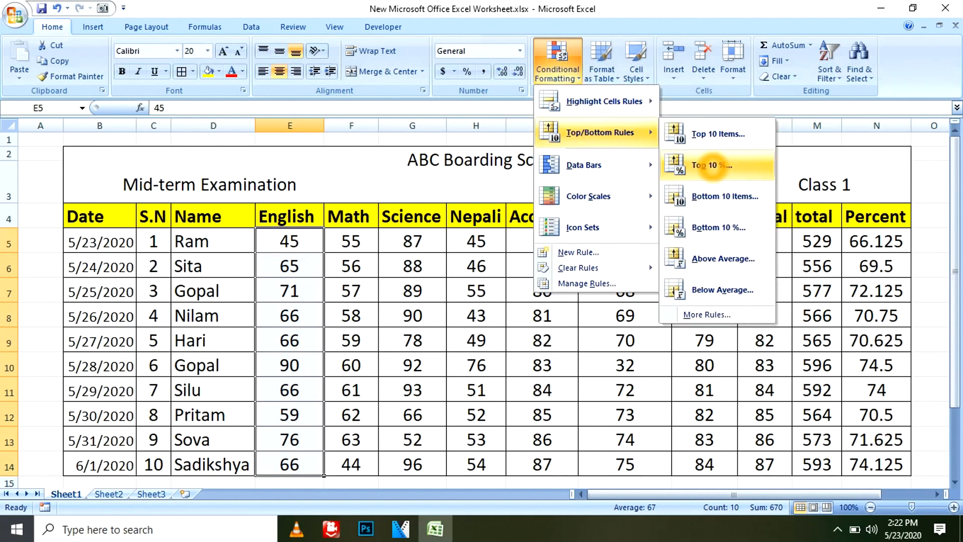
{"action": "left_click", "coordinate": [712, 165]}
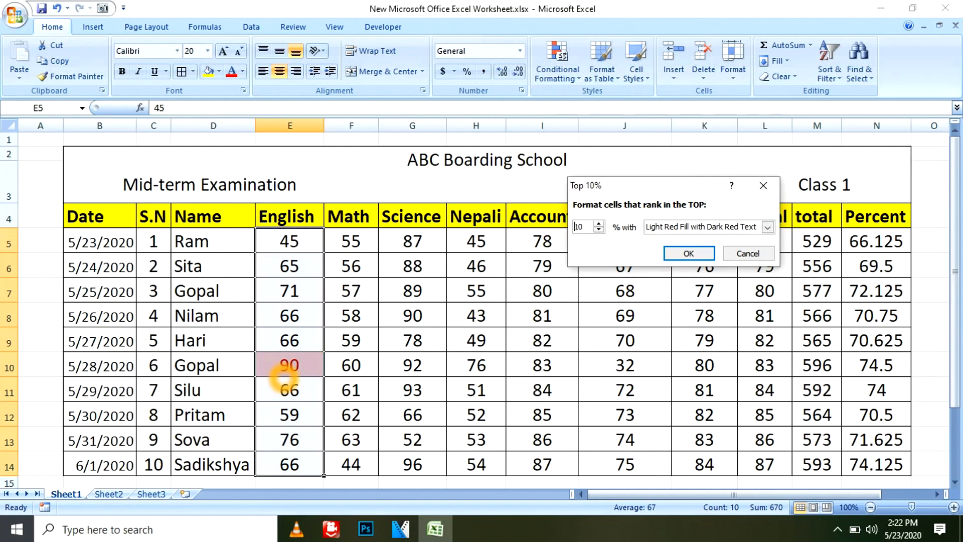
{"action": "left_click", "coordinate": [762, 185]}
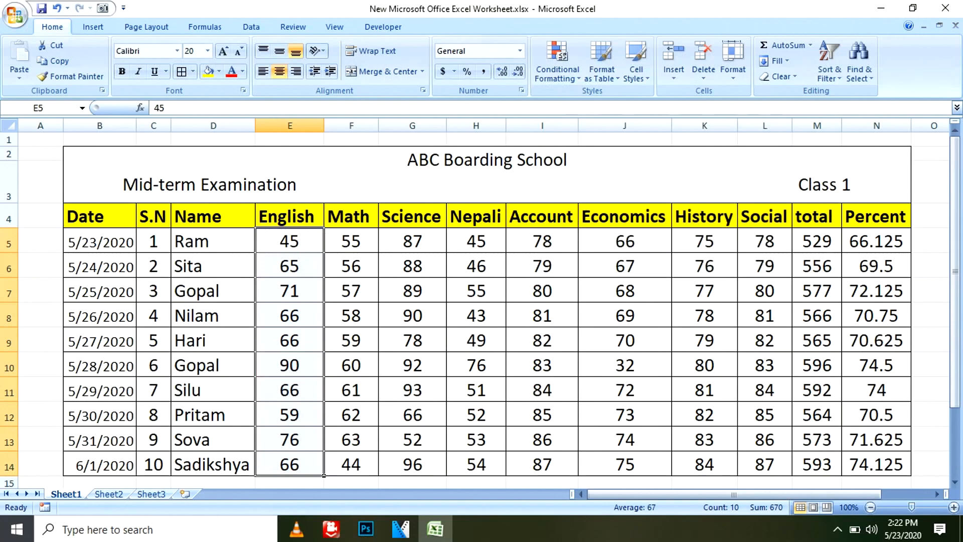
- Look through the remaining top/bottom rules, and apply blue data bars to the English marks in E5:E14
{"action": "left_click", "coordinate": [557, 63]}
{"action": "mouse_move", "coordinate": [599, 132]}
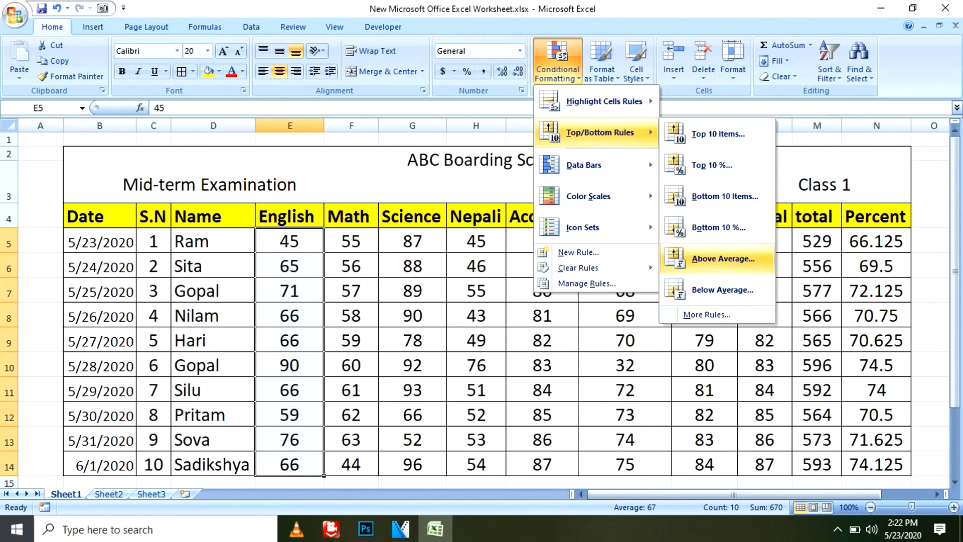
{"action": "mouse_move", "coordinate": [597, 165]}
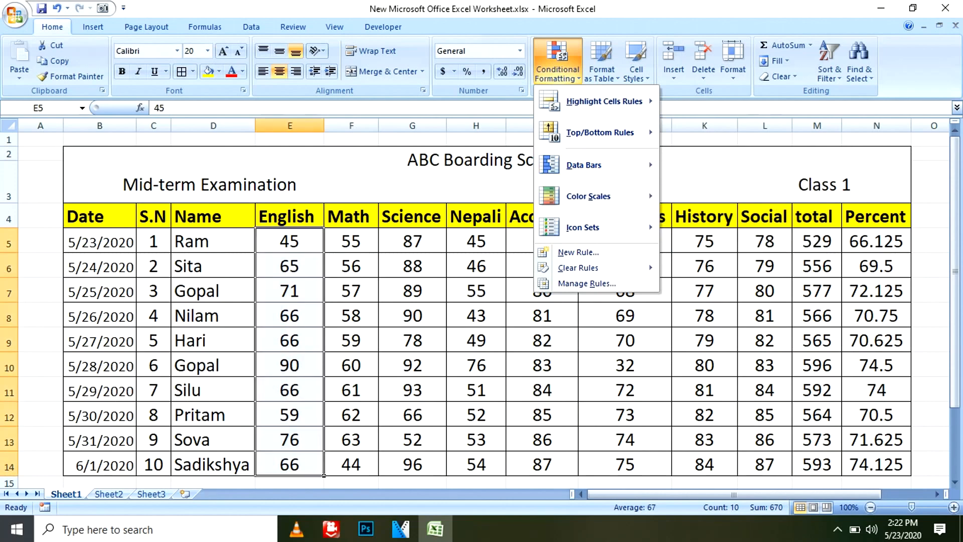
{"action": "left_click", "coordinate": [673, 164]}
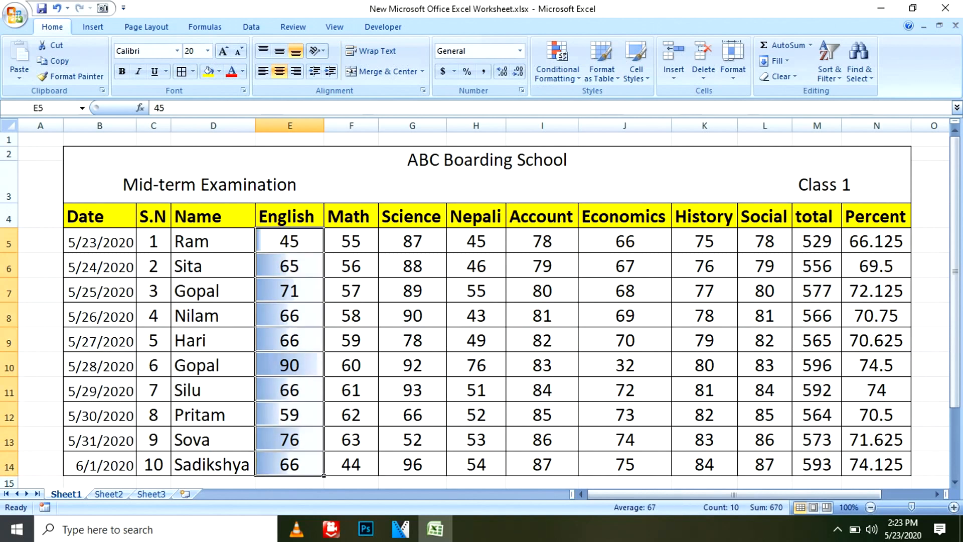
- Preview orange data bars on the English marks, and clear the conditional formatting rules from the selected cells
{"action": "left_click", "coordinate": [557, 62]}
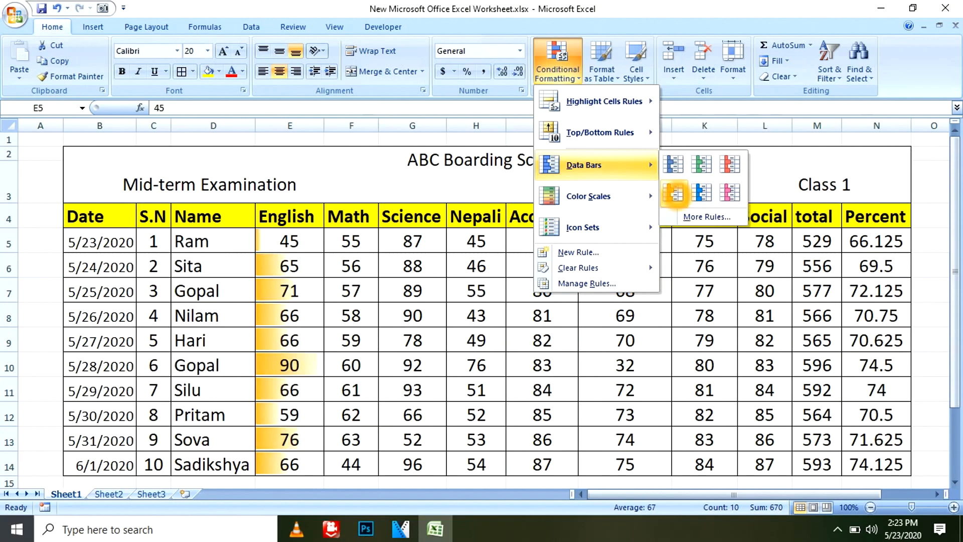
{"action": "mouse_move", "coordinate": [592, 196]}
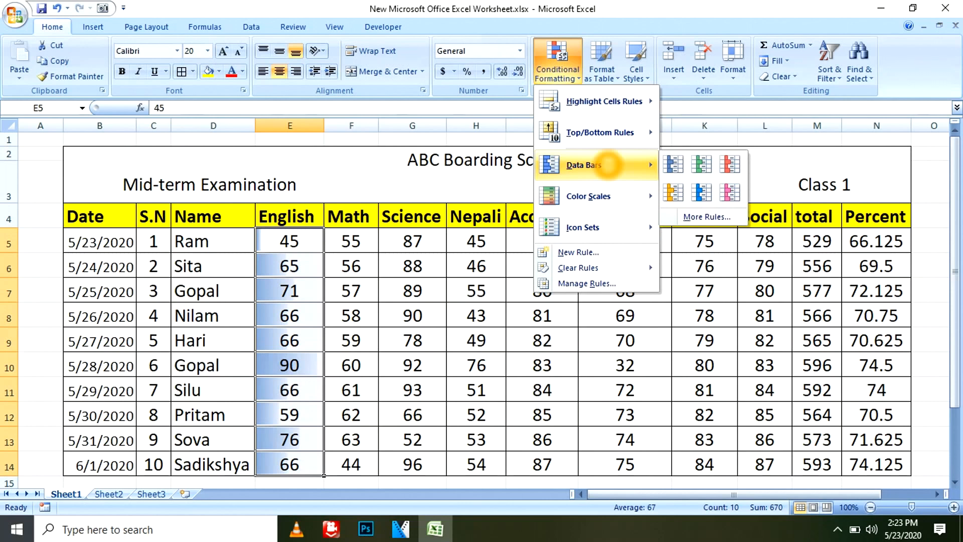
{"action": "mouse_move", "coordinate": [597, 268]}
{"action": "left_click", "coordinate": [713, 271]}
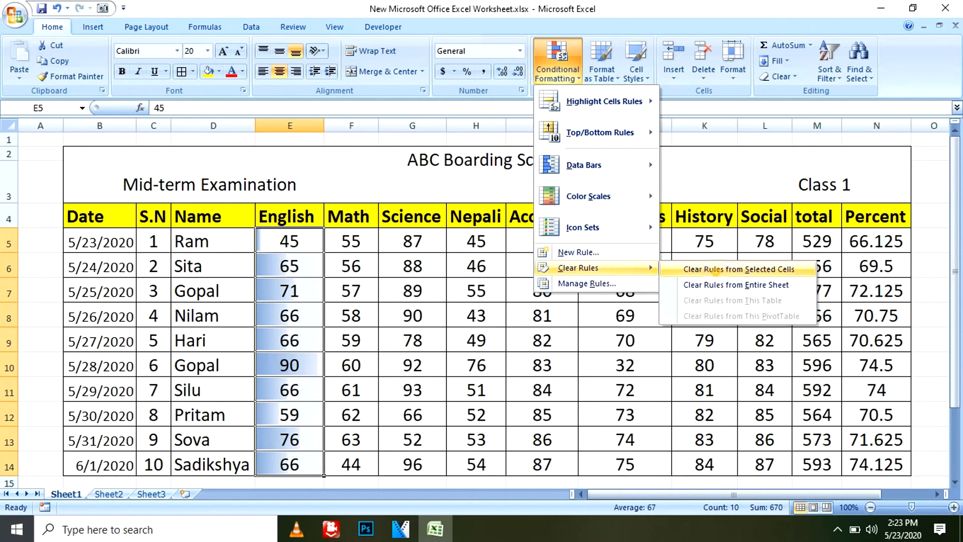
{"action": "left_click", "coordinate": [714, 271]}
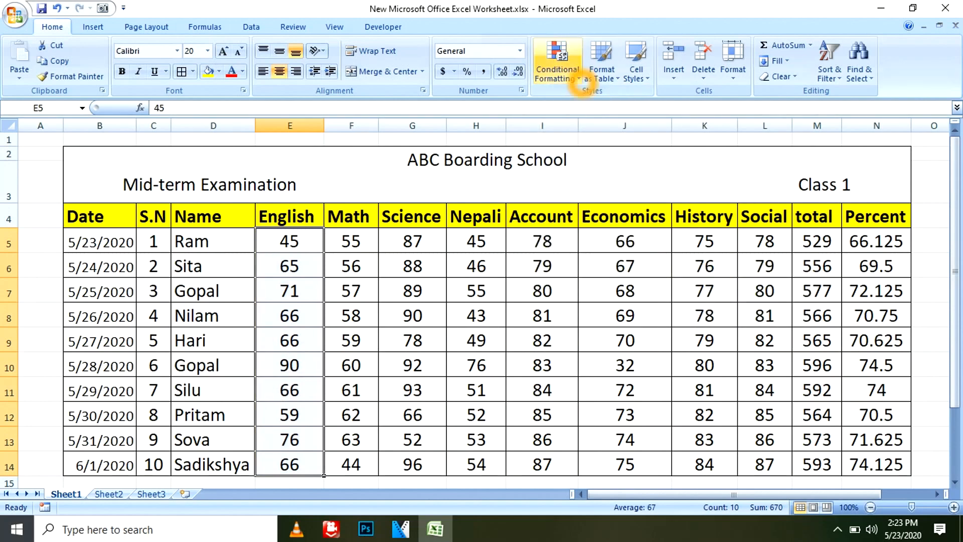
- Look over the color scales, and apply the icon set of three colored arrows to the English marks in E5:E14
{"action": "left_click", "coordinate": [571, 74]}
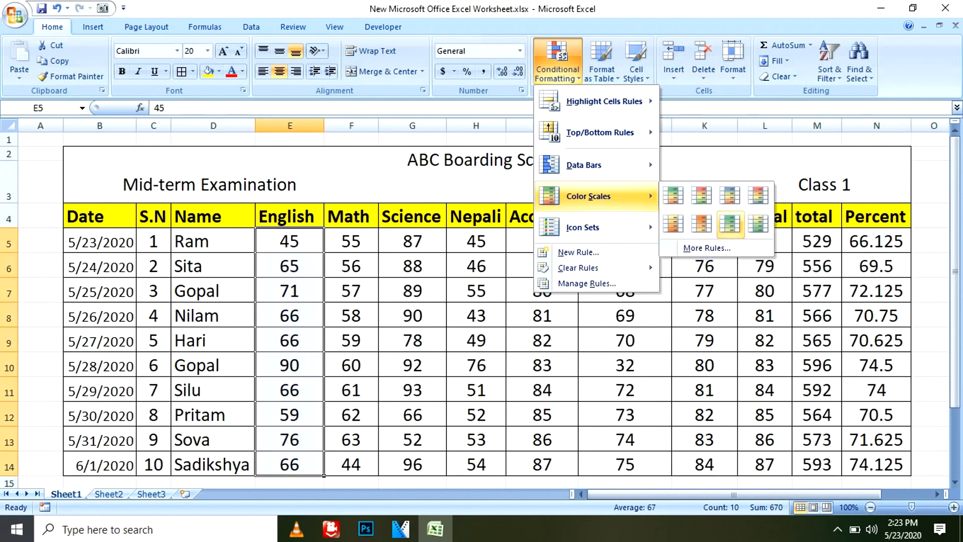
{"action": "mouse_move", "coordinate": [621, 229]}
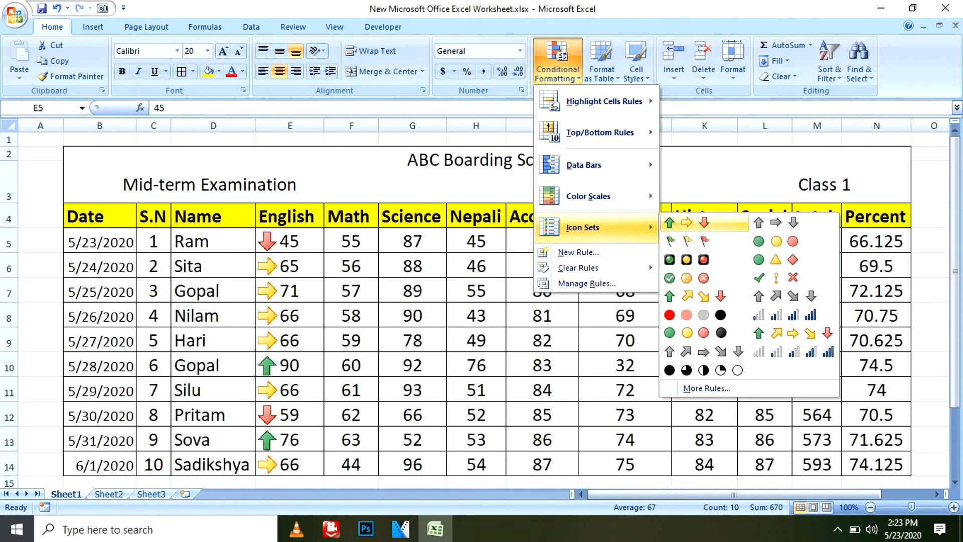
{"action": "left_click", "coordinate": [669, 223]}
{"action": "left_click", "coordinate": [686, 222]}
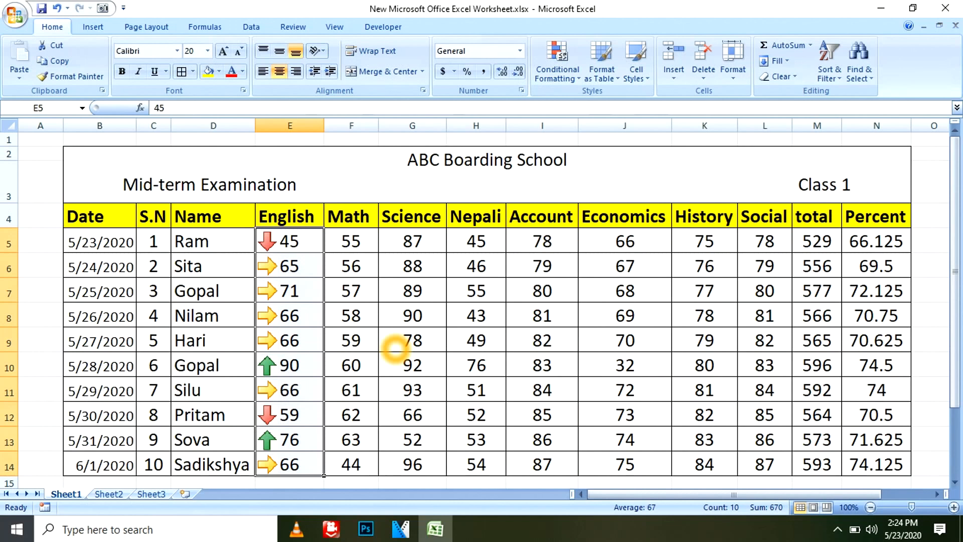
- Clear the arrow icon set rule from the selected English marks
{"action": "left_click", "coordinate": [557, 57]}
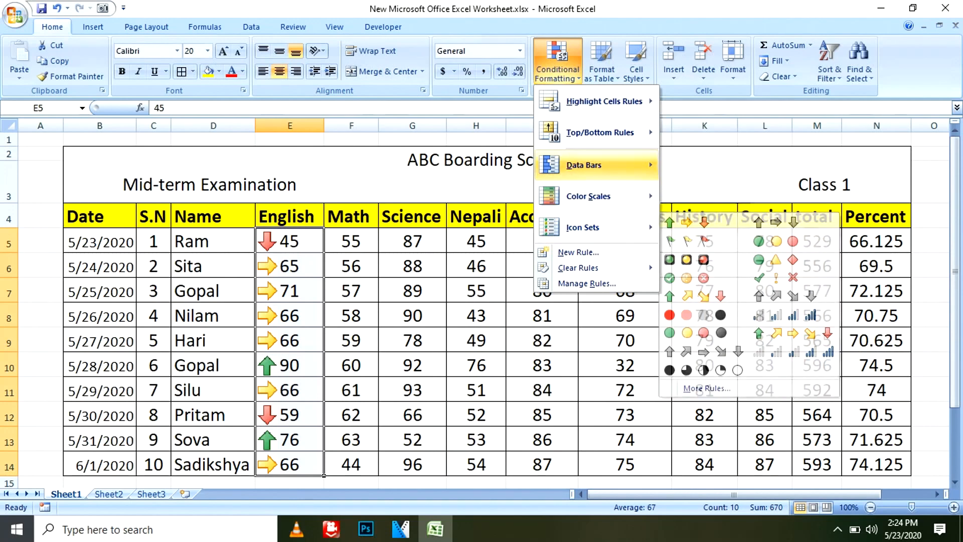
{"action": "mouse_move", "coordinate": [584, 165]}
{"action": "mouse_move", "coordinate": [578, 267]}
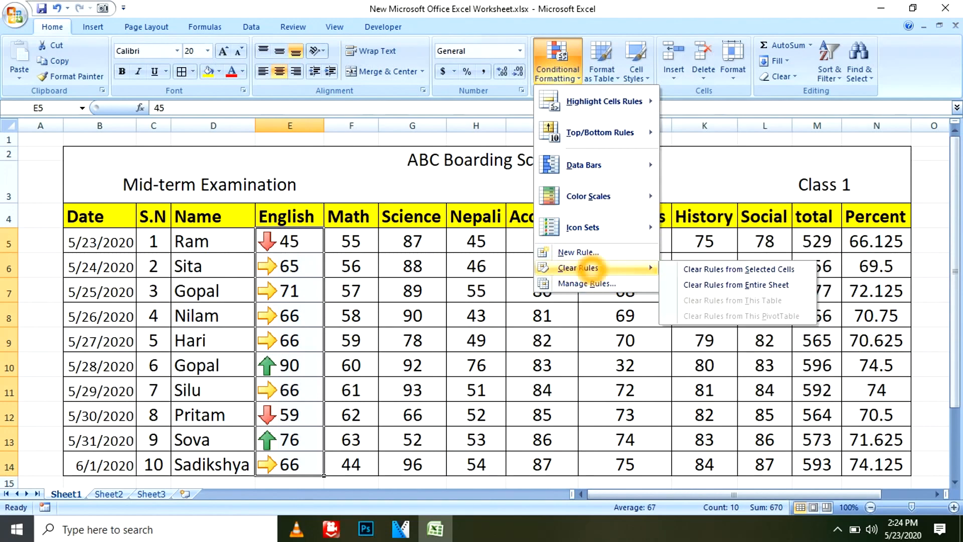
{"action": "left_click", "coordinate": [709, 269]}
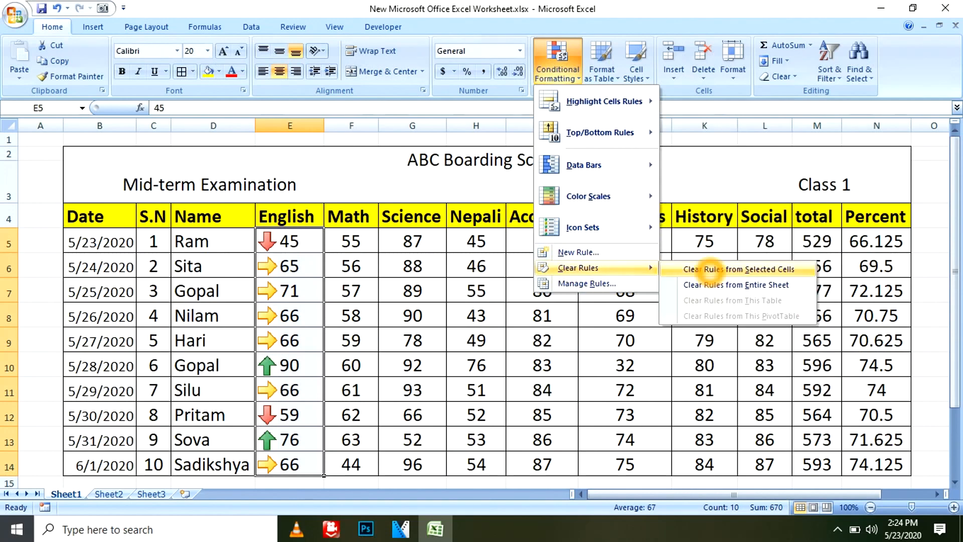